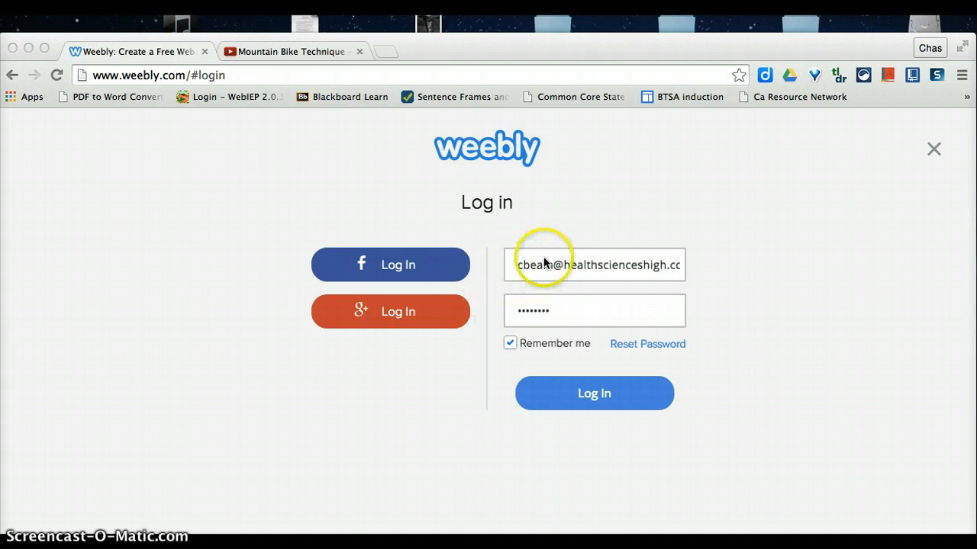
Step: Log in with the account details already filled in and dismiss the website categorization dialog
{"action": "left_click", "coordinate": [586, 395]}
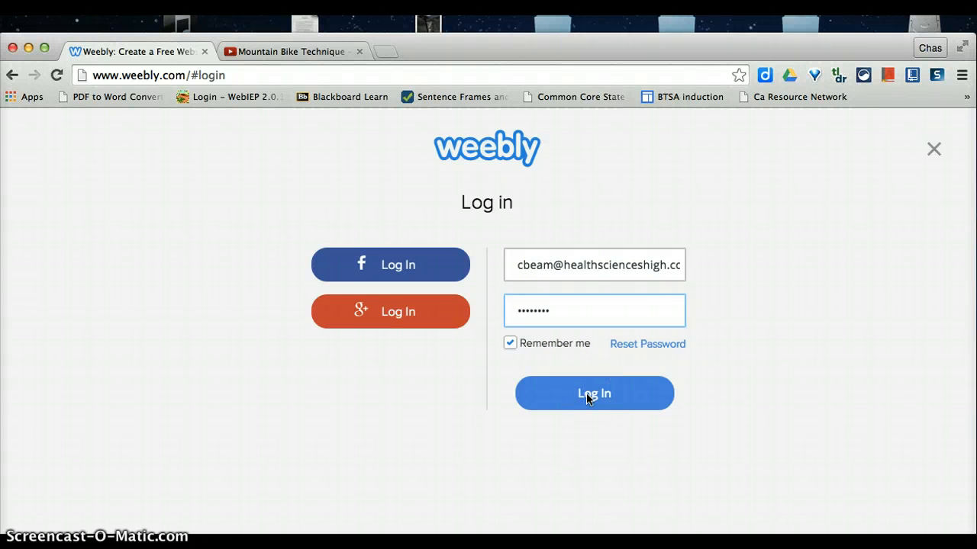
{"action": "left_click", "coordinate": [586, 395]}
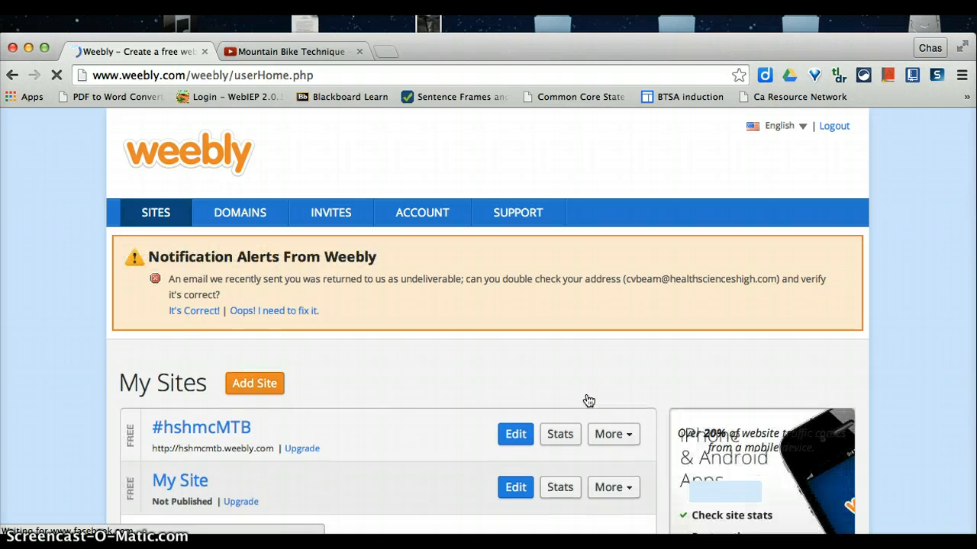
{"action": "left_click", "coordinate": [467, 424]}
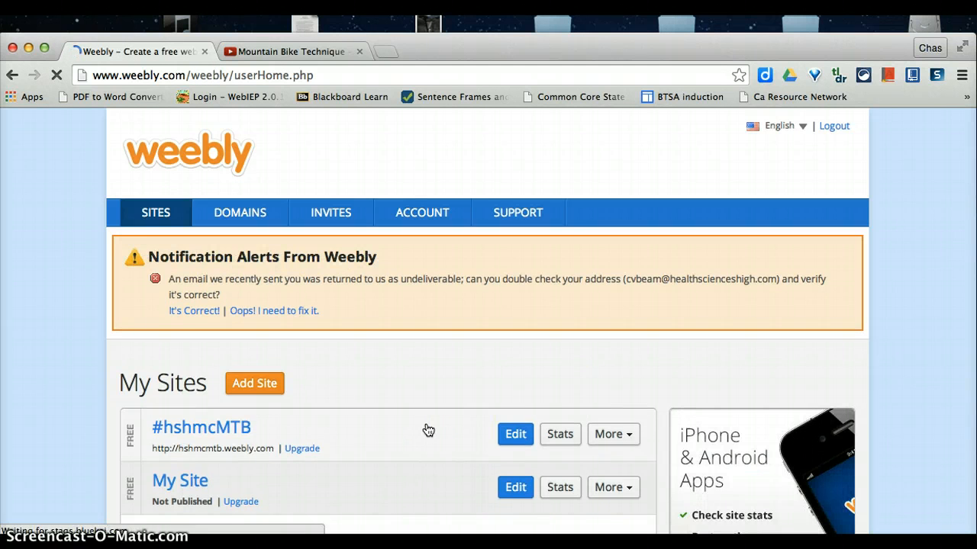
{"action": "scroll", "coordinate": [428, 431], "scroll_direction": "up", "scroll_amount": 3}
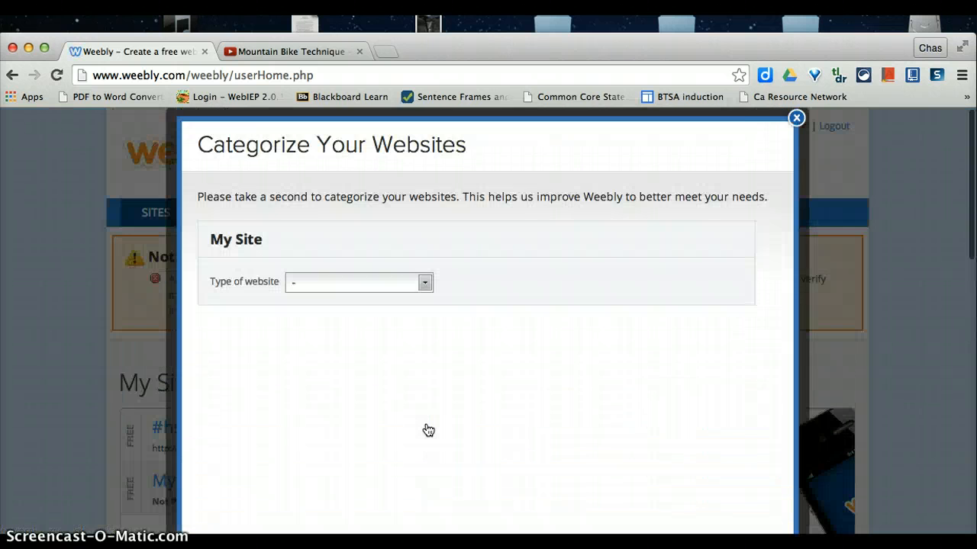
{"action": "left_click", "coordinate": [797, 122]}
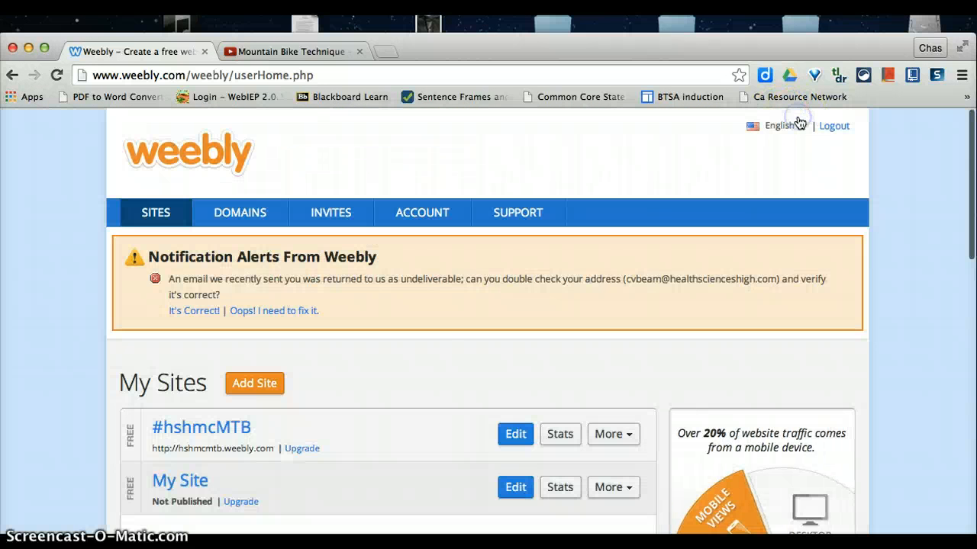
Step: Add a new site to the account and set its focus to Blog
{"action": "left_click", "coordinate": [438, 388]}
{"action": "scroll", "coordinate": [438, 388], "scroll_direction": "down", "scroll_amount": 3}
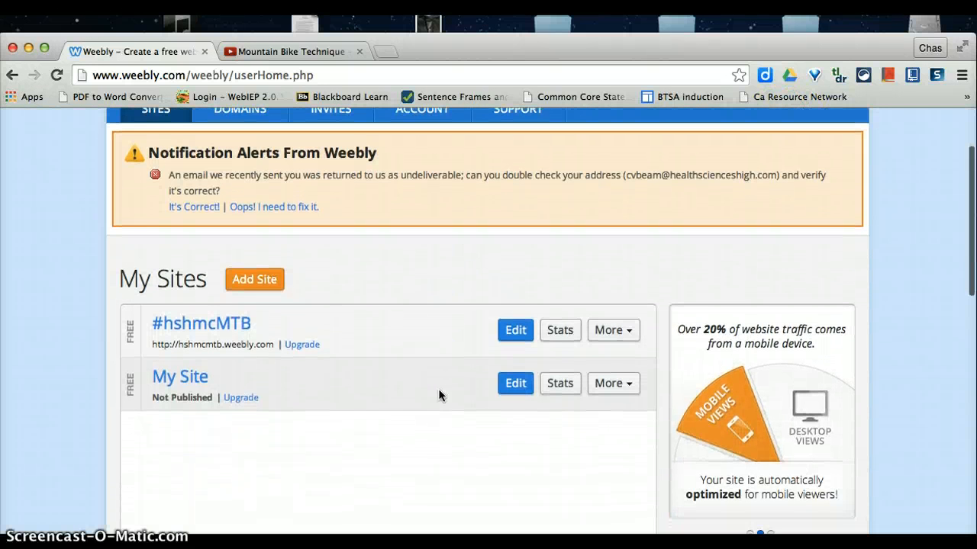
{"action": "scroll", "coordinate": [439, 395], "scroll_direction": "down", "scroll_amount": 3}
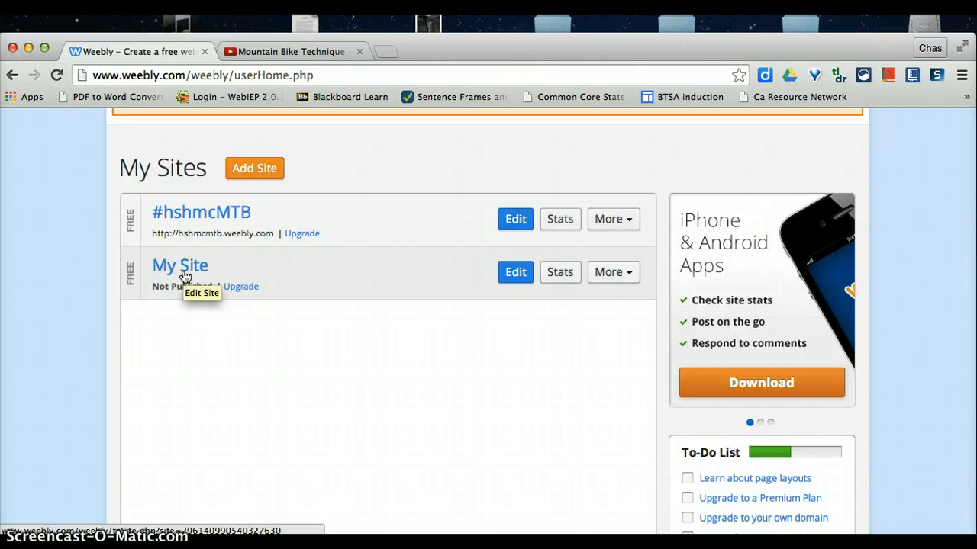
{"action": "left_click", "coordinate": [255, 171]}
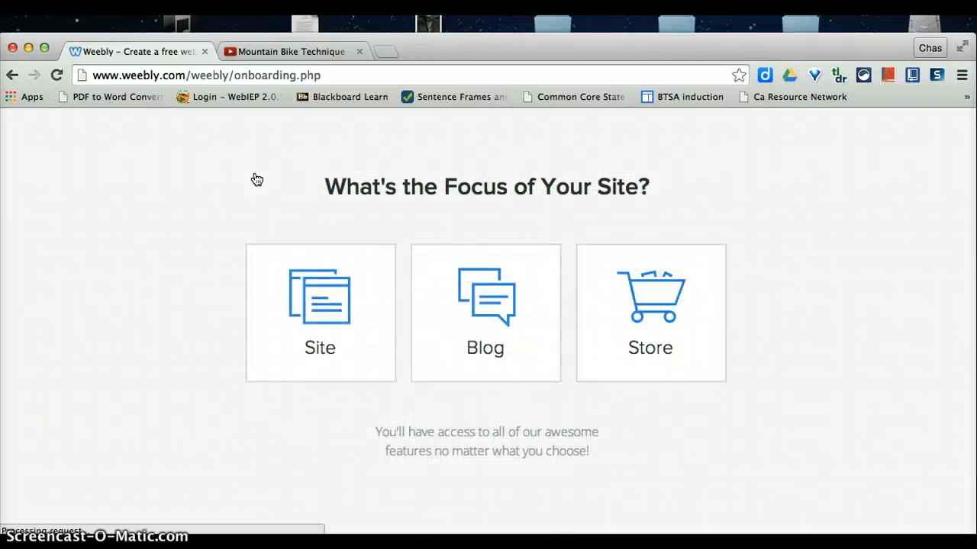
{"action": "left_click", "coordinate": [346, 334]}
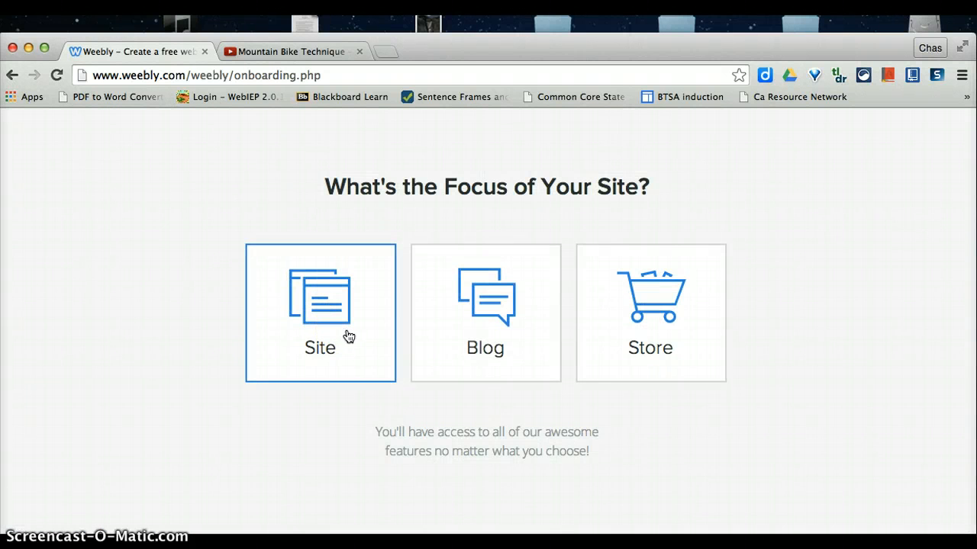
{"action": "left_click", "coordinate": [484, 349]}
{"action": "left_click", "coordinate": [635, 324]}
{"action": "left_click", "coordinate": [437, 355]}
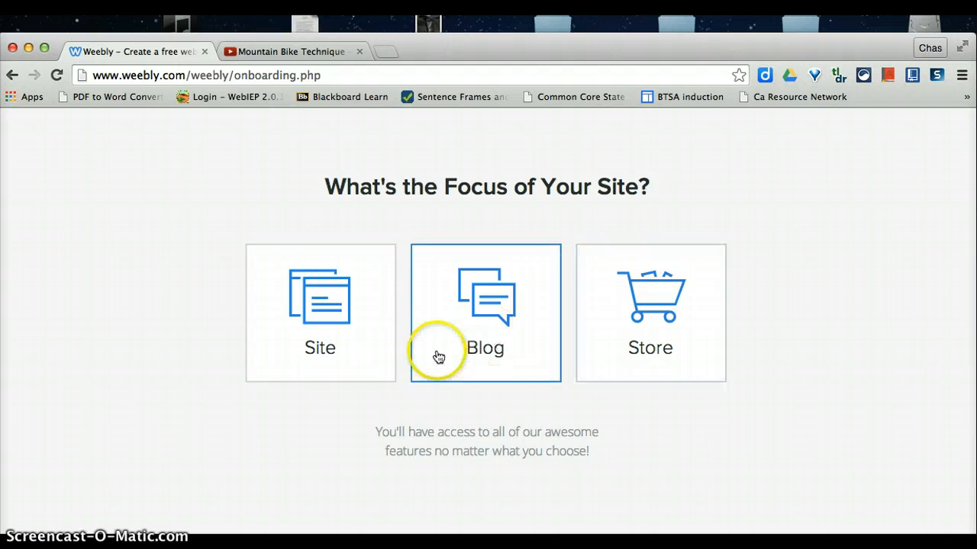
{"action": "left_click", "coordinate": [296, 296]}
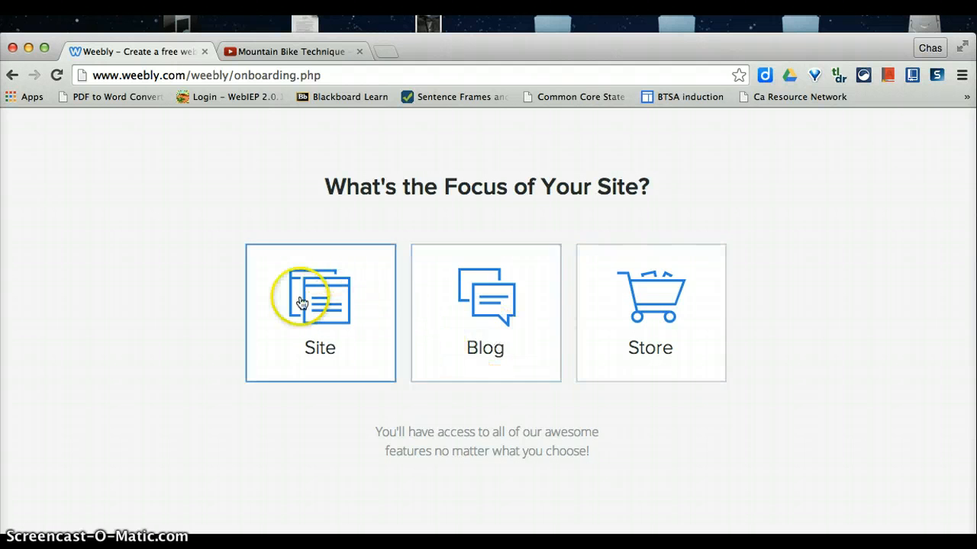
{"action": "left_click", "coordinate": [341, 294]}
{"action": "left_click", "coordinate": [481, 321]}
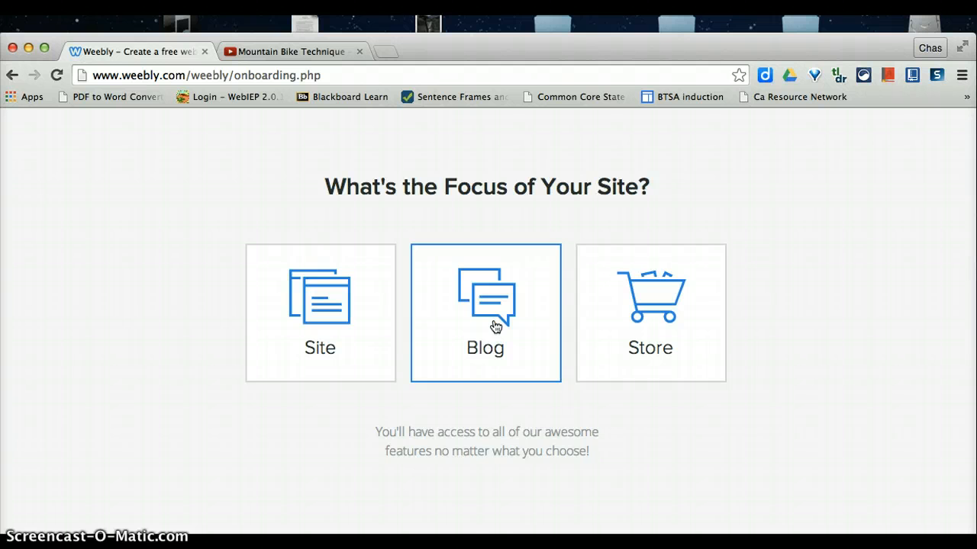
{"action": "left_click", "coordinate": [494, 326]}
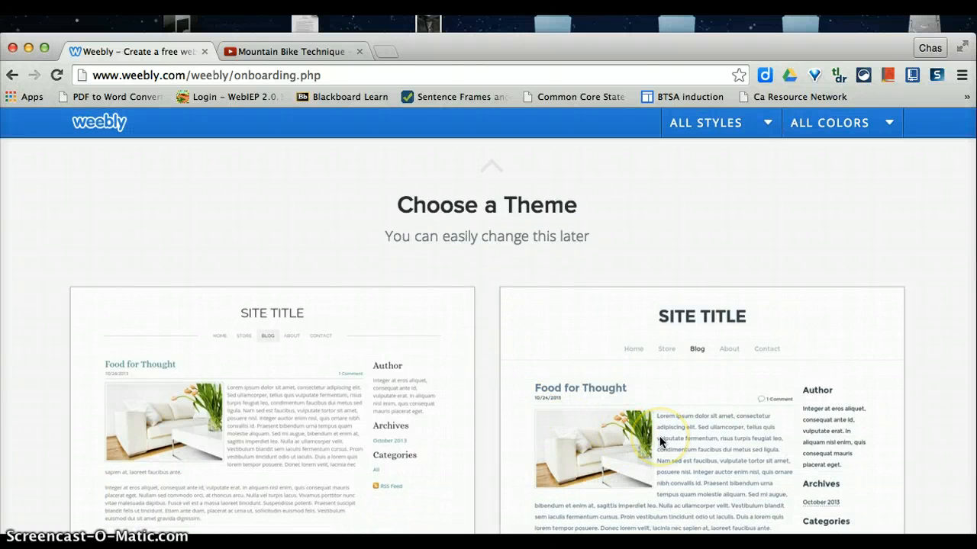
Step: Choose the blog theme with the bold, centred site title for the new site
{"action": "scroll", "coordinate": [661, 441], "scroll_direction": "down", "scroll_amount": 2}
{"action": "scroll", "coordinate": [661, 441], "scroll_direction": "down", "scroll_amount": 2}
{"action": "left_click", "coordinate": [858, 459]}
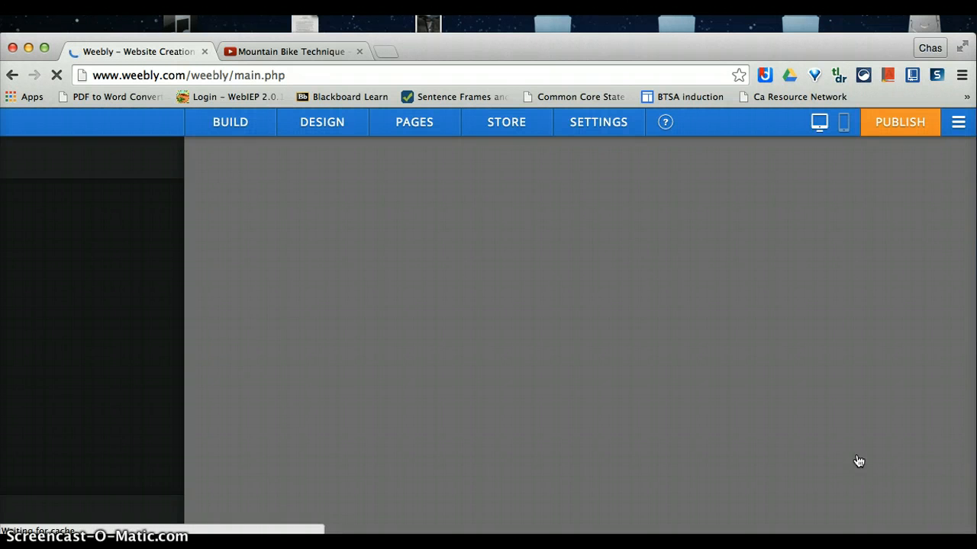
Step: Set the website domain to the Weebly.com subdomain "beambikeblog" and confirm the choice
{"action": "left_click", "coordinate": [474, 244]}
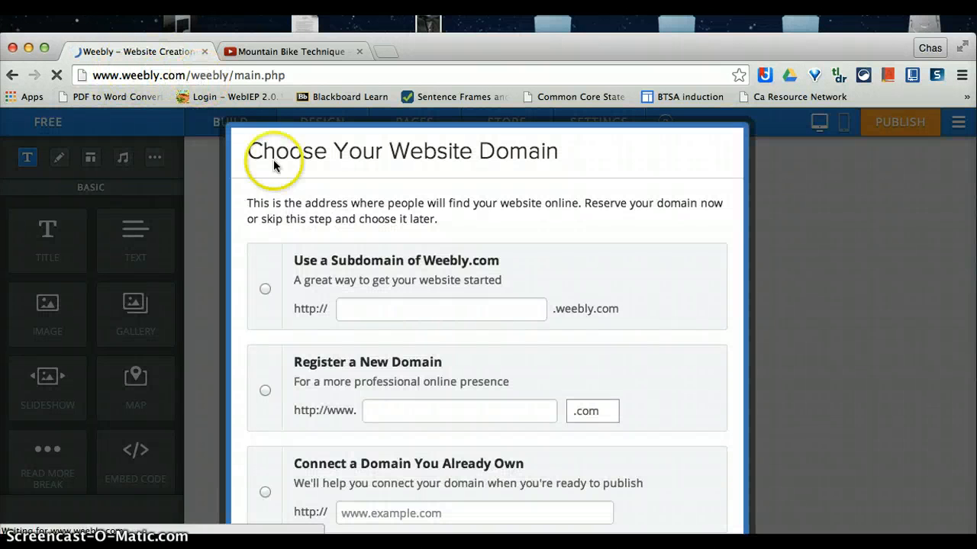
{"action": "left_click", "coordinate": [372, 308]}
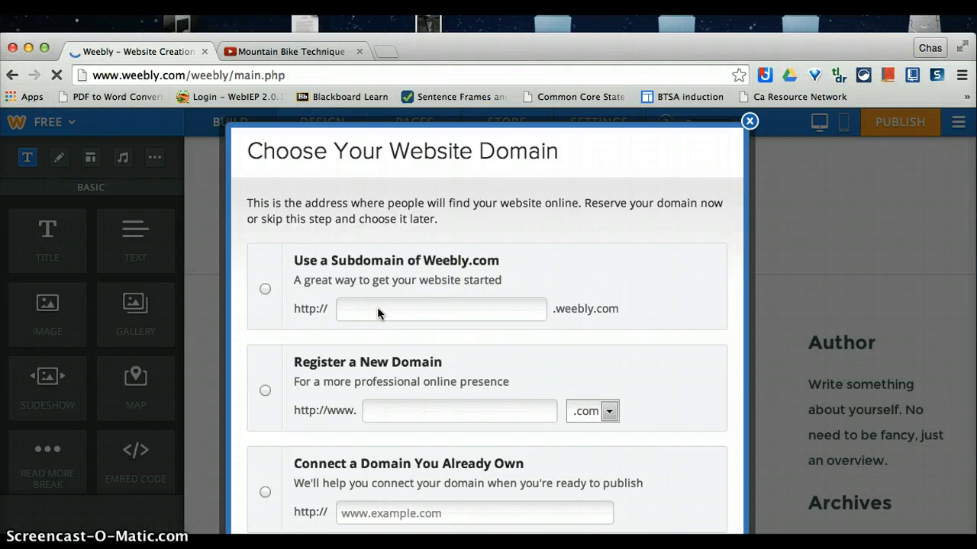
{"action": "left_click", "coordinate": [377, 307]}
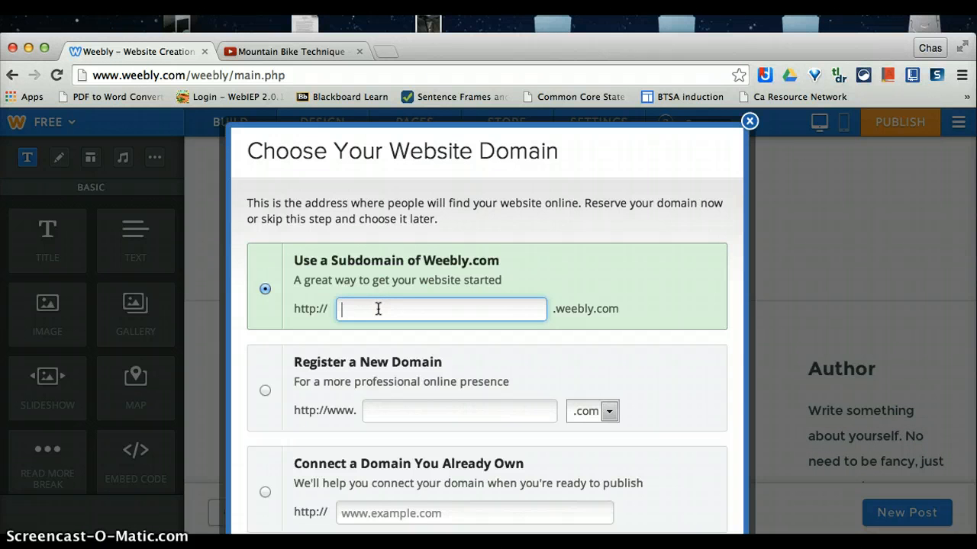
{"action": "type", "text": "beambikeblog"}
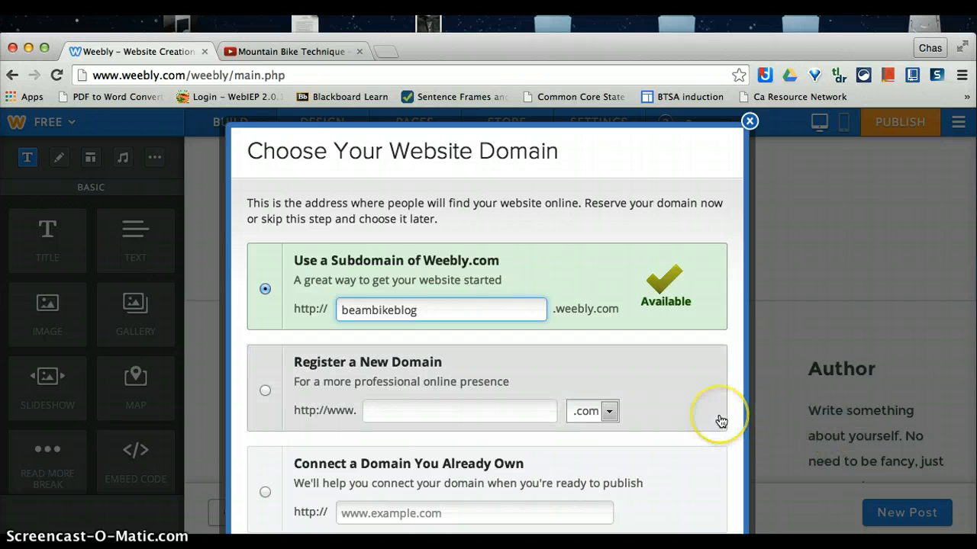
{"action": "key", "text": "Return"}
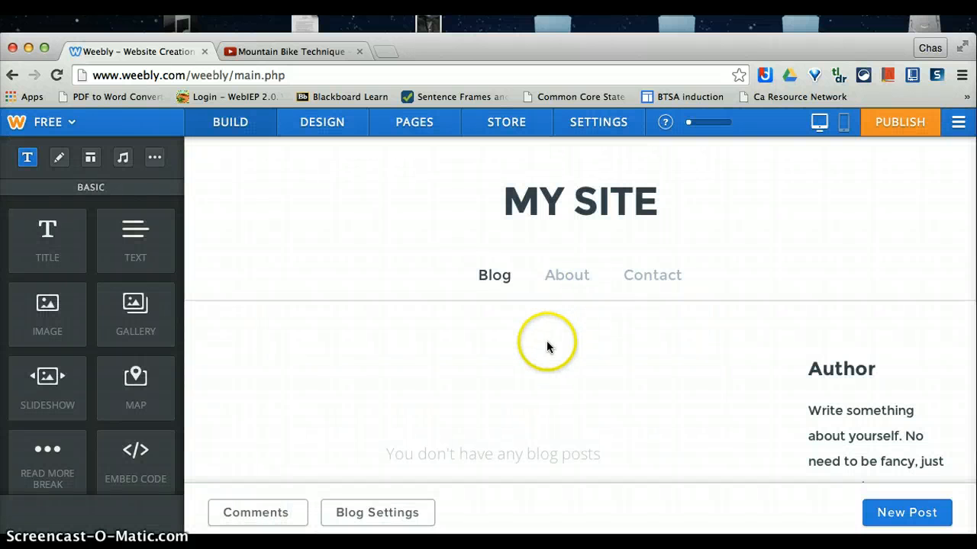
{"action": "mouse_move", "coordinate": [564, 199]}
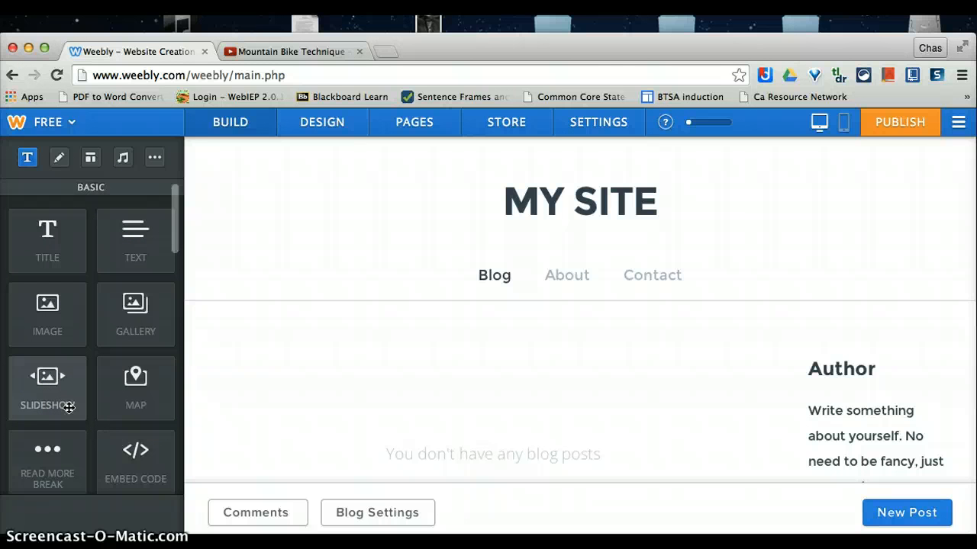
{"action": "left_click_drag", "start_coordinate": [59, 224], "coordinate": [440, 345]}
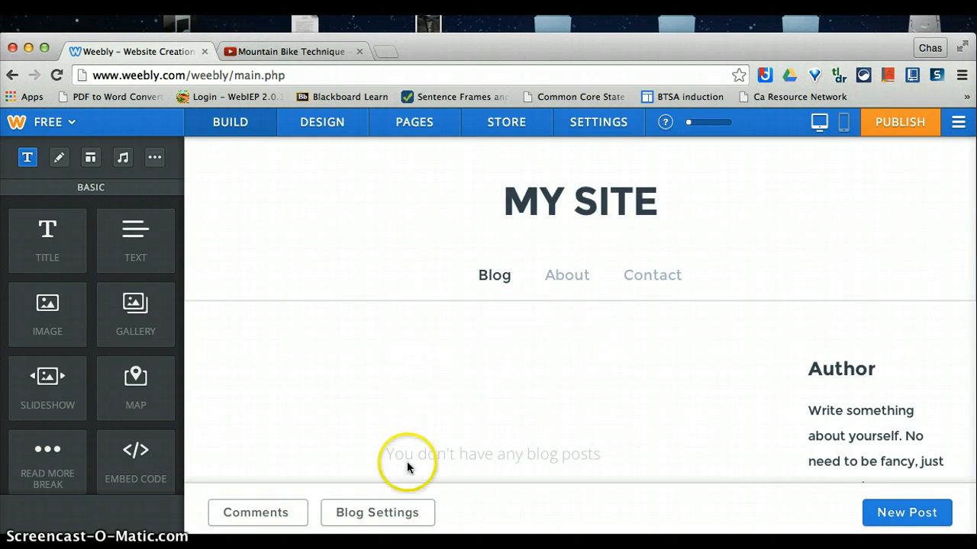
Step: Create a new blog post and title it "My first bike BLOG..."
{"action": "left_click", "coordinate": [908, 516]}
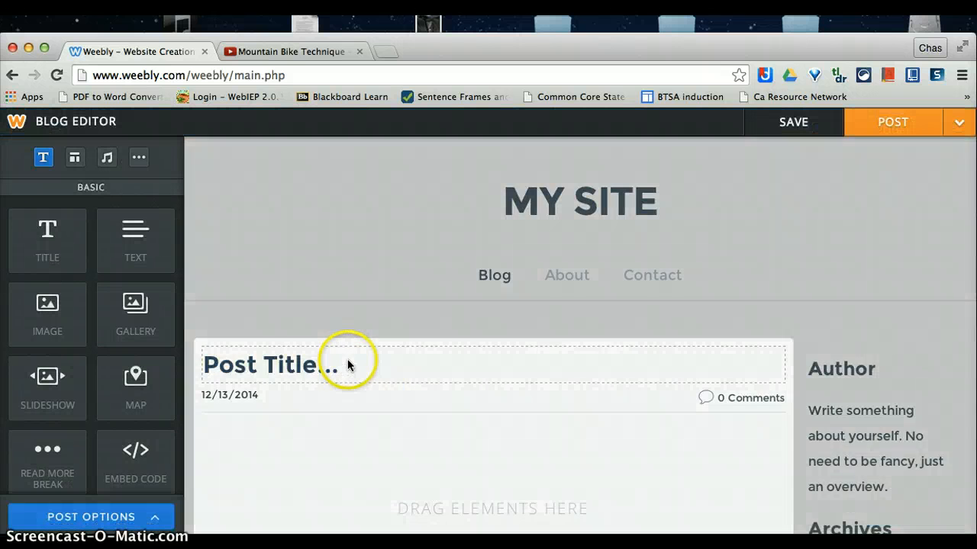
{"action": "left_click", "coordinate": [349, 363]}
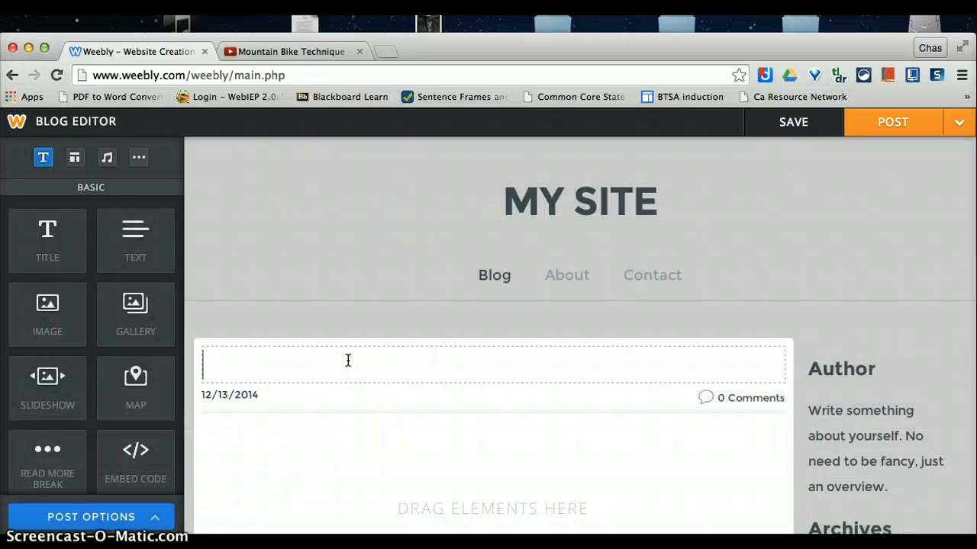
{"action": "type", "text": "My first"}
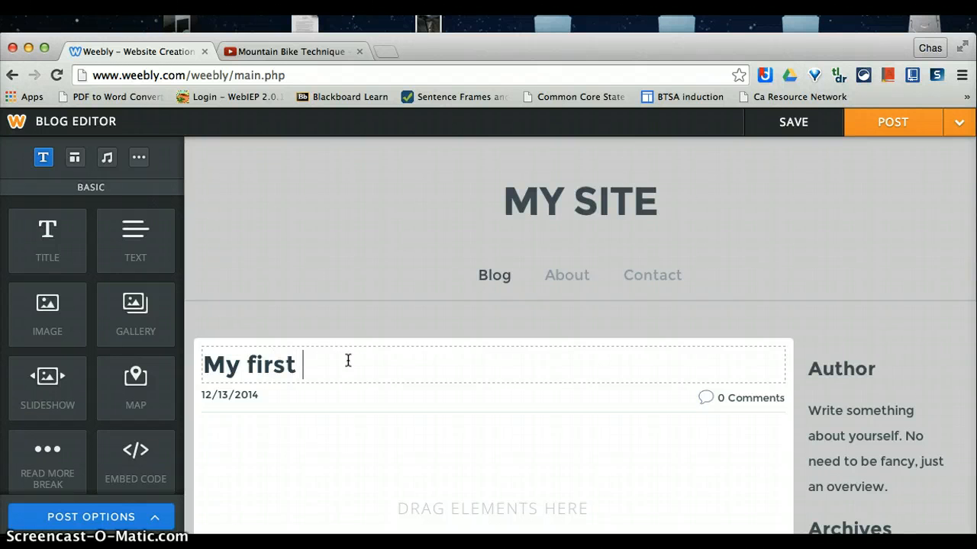
{"action": "type", "text": " bike BLOG"}
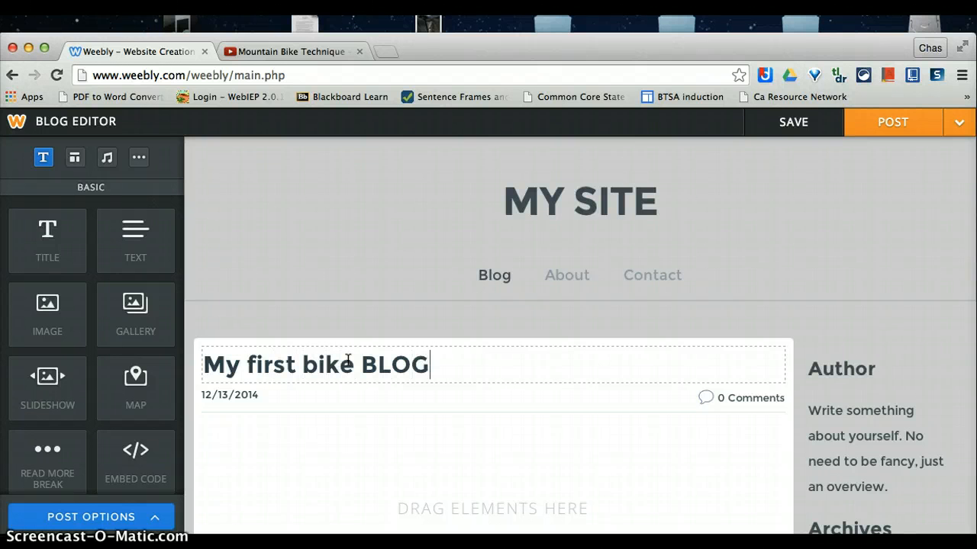
{"action": "type", "text": "..."}
{"action": "left_click", "coordinate": [465, 410]}
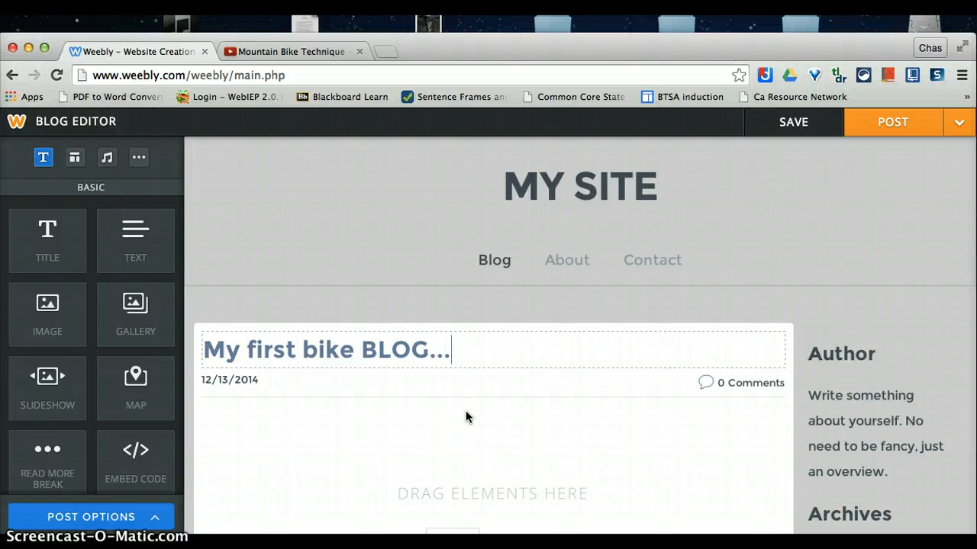
Step: Add a text element to the post body with the lines "About:" and "Current Experience with Biking:"
{"action": "scroll", "coordinate": [466, 411], "scroll_direction": "down", "scroll_amount": 2}
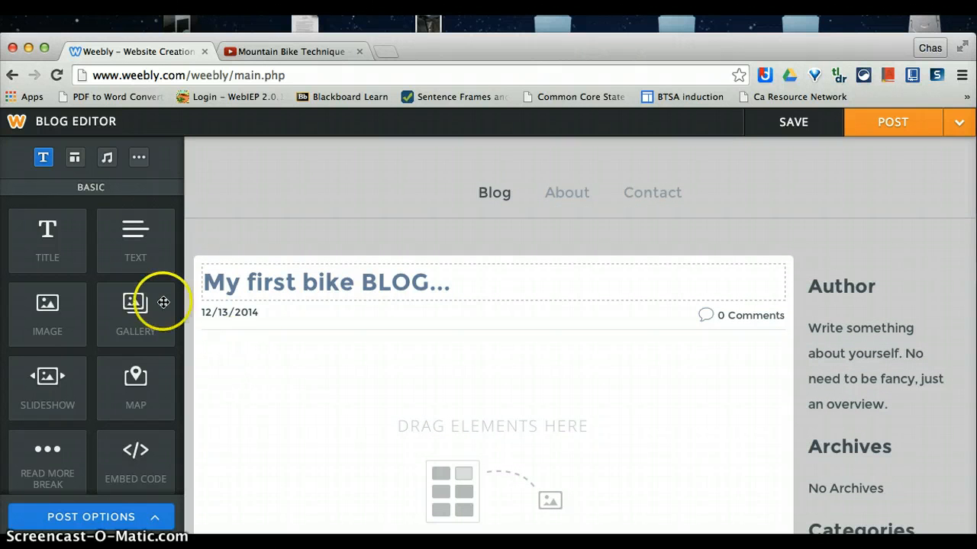
{"action": "left_click_drag", "start_coordinate": [131, 257], "coordinate": [399, 425]}
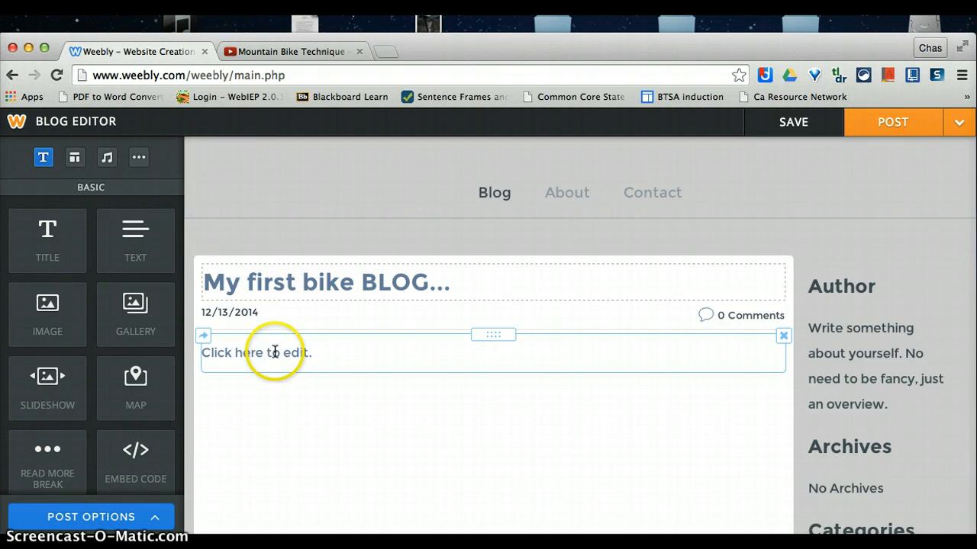
{"action": "left_click", "coordinate": [274, 352]}
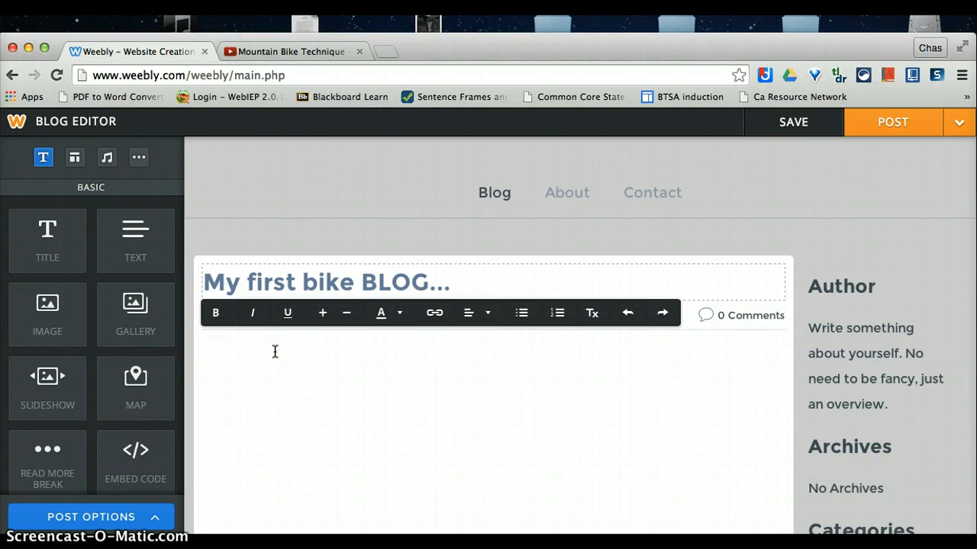
{"action": "type", "text": "Abo"}
{"action": "type", "text": "urren"}
{"action": "type", "text": "t E"}
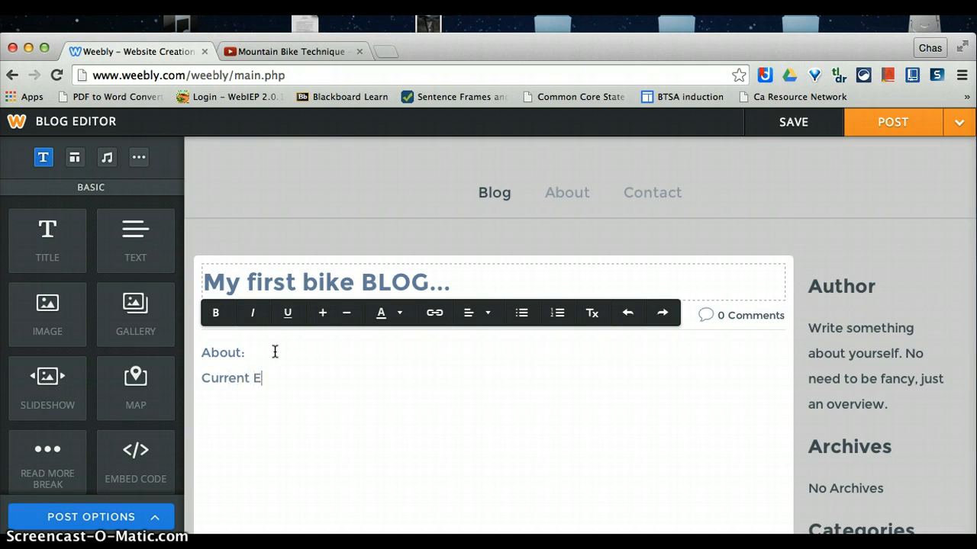
{"action": "type", "text": "xperience with Biking:"}
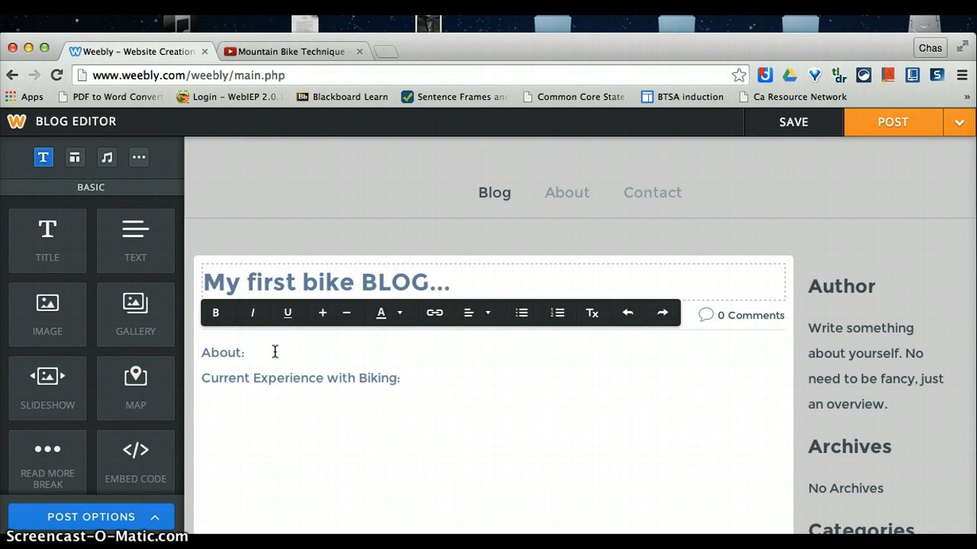
Step: Continue the post text with the lines "Goals:" and "Video (Embed)", ending on a new empty line
{"action": "type", "text": "Goal"}
{"action": "type", "text": "Video"}
{"action": "type", "text": " ("}
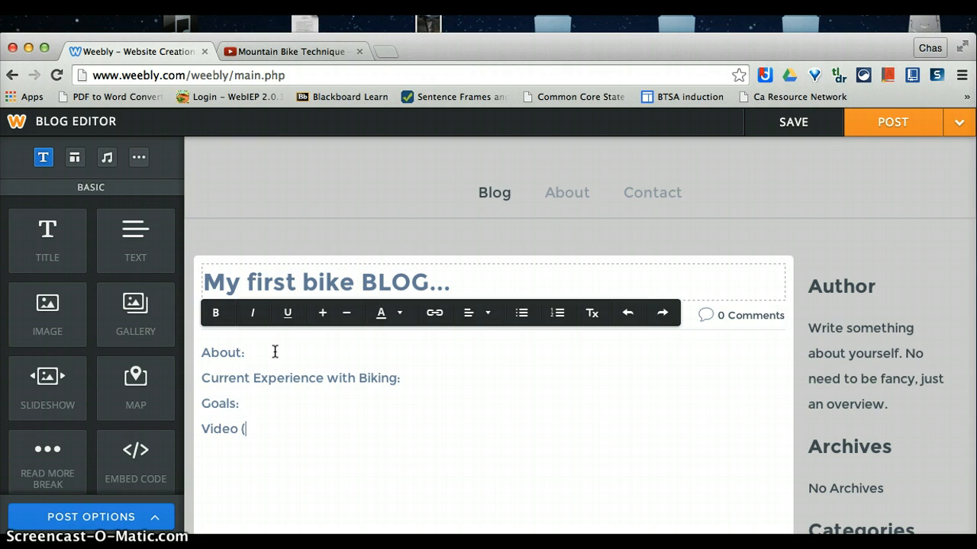
{"action": "type", "text": "Embed0"}
{"action": "key", "text": "BackSpace"}
{"action": "type", "text": ")"}
{"action": "key", "text": "Return"}
Step: Place an Embed Code element in the post below the text block
{"action": "scroll", "coordinate": [135, 359], "scroll_direction": "down", "scroll_amount": 3}
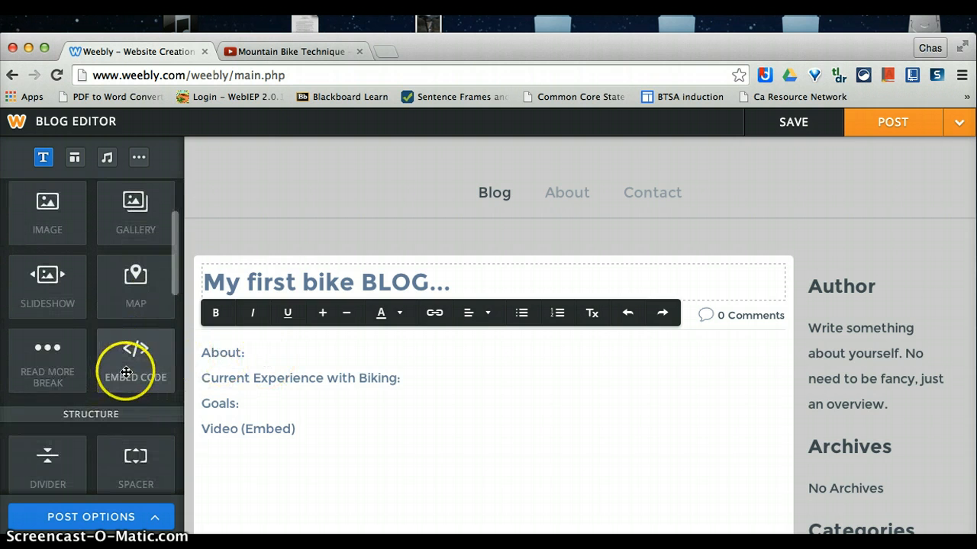
{"action": "left_click_drag", "start_coordinate": [124, 368], "coordinate": [303, 497]}
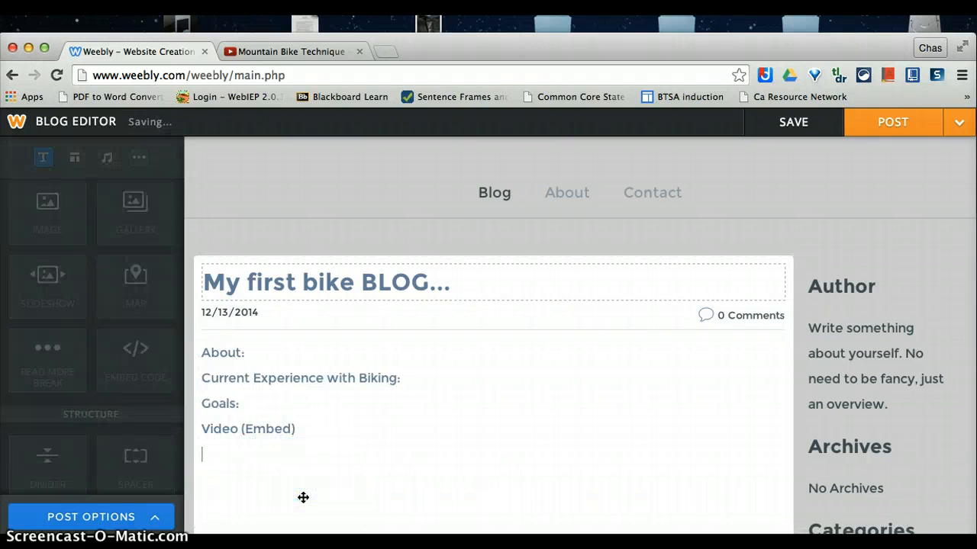
{"action": "scroll", "coordinate": [303, 497], "scroll_direction": "down", "scroll_amount": 3}
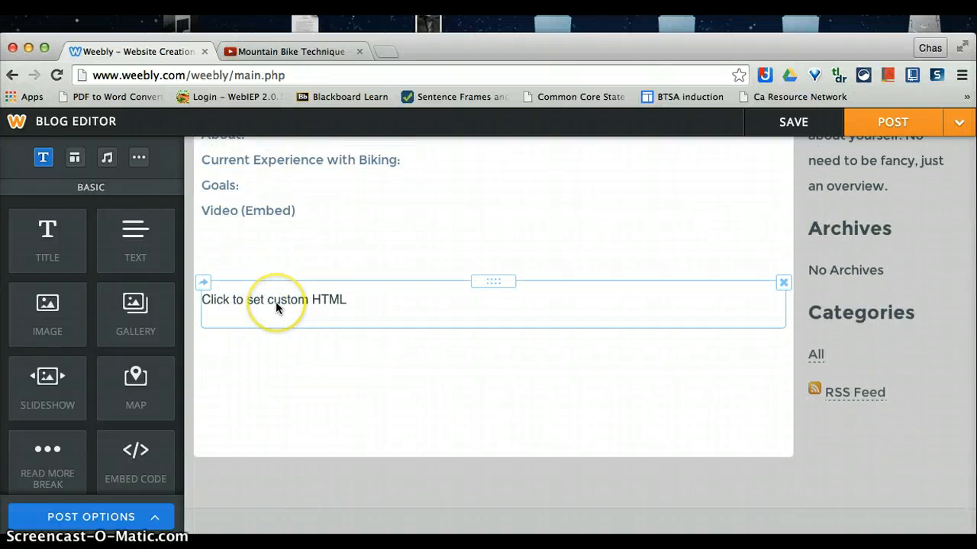
Step: Copy the embed code of the YouTube video "Mountain Bike Technique - All the Necessary Skills Part 1"
{"action": "left_click", "coordinate": [276, 302]}
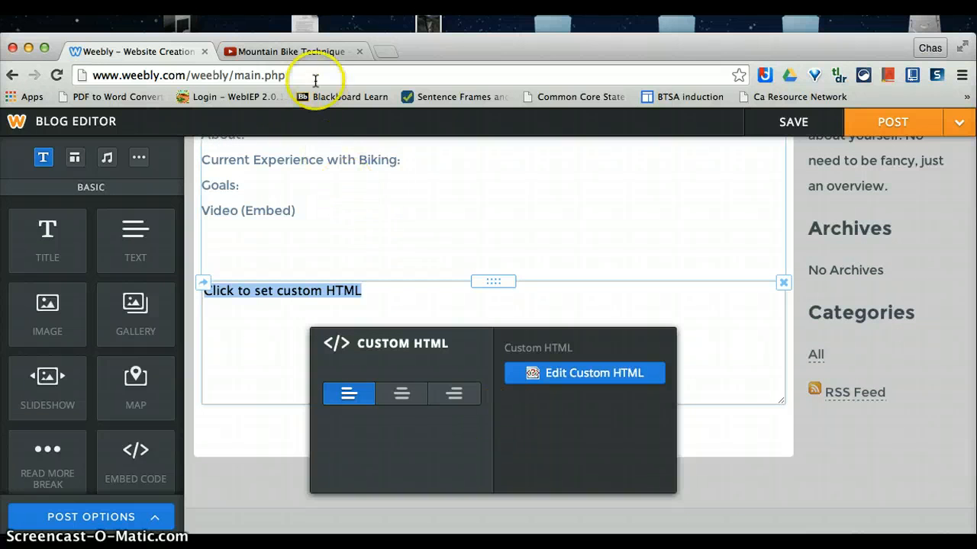
{"action": "left_click", "coordinate": [306, 52]}
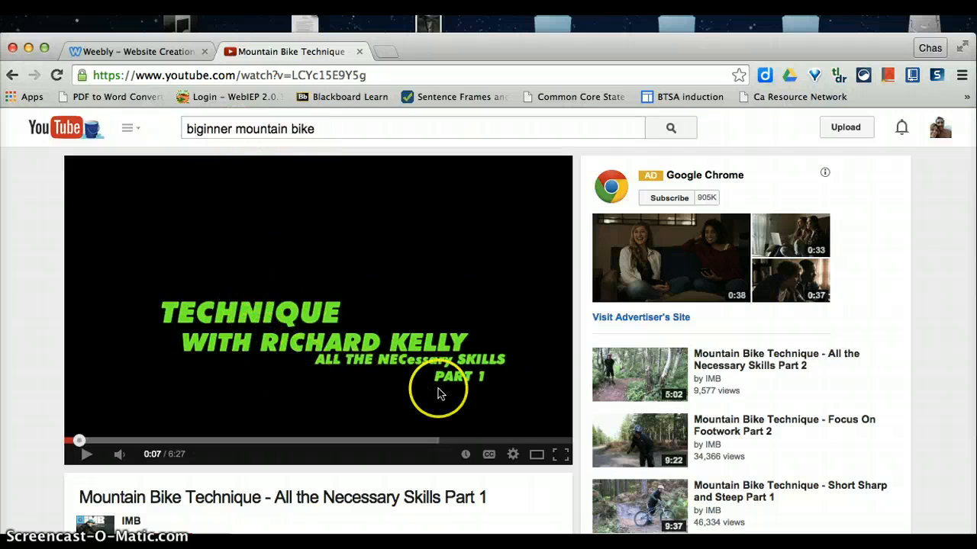
{"action": "scroll", "coordinate": [307, 465], "scroll_direction": "down", "scroll_amount": 5}
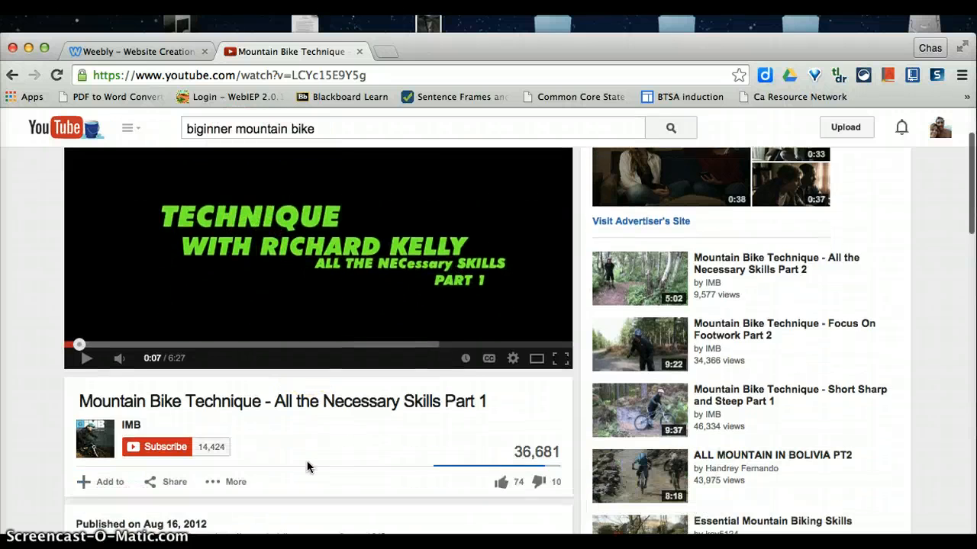
{"action": "scroll", "coordinate": [307, 467], "scroll_direction": "down", "scroll_amount": 1}
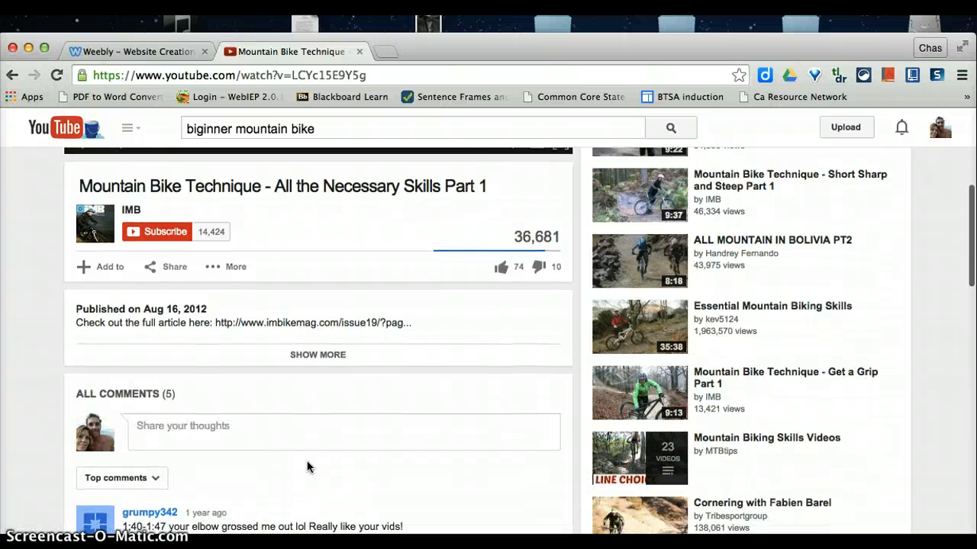
{"action": "left_click", "coordinate": [169, 263]}
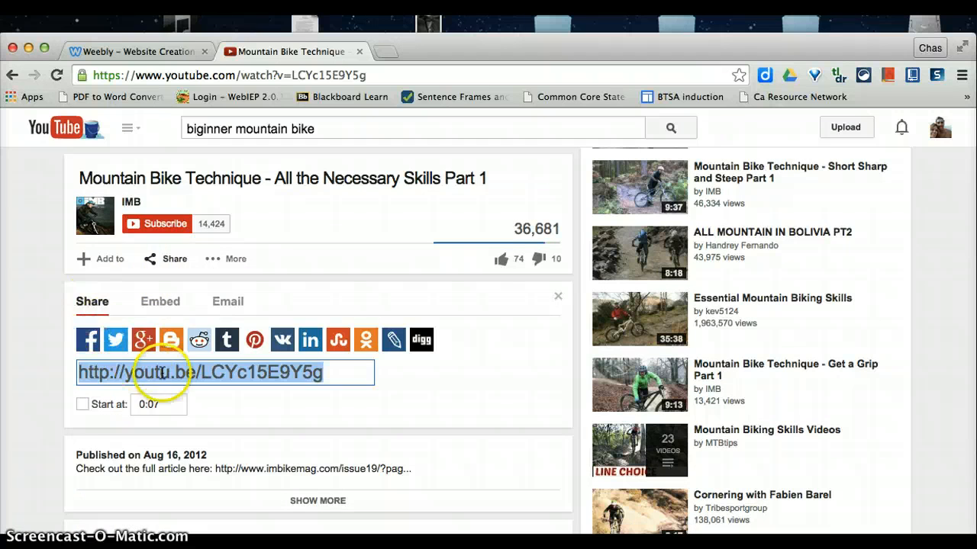
{"action": "left_click", "coordinate": [160, 302]}
{"action": "left_click", "coordinate": [218, 339]}
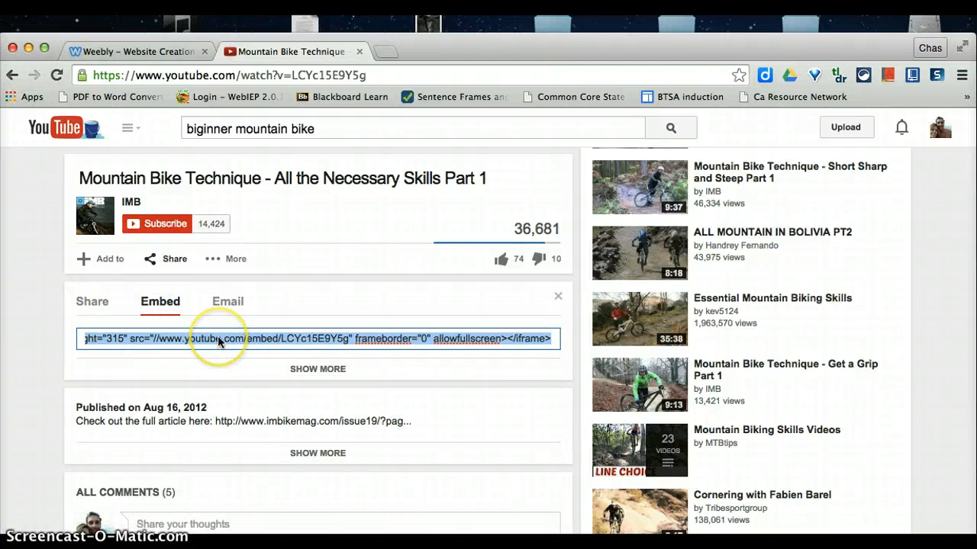
{"action": "right_click", "coordinate": [217, 338]}
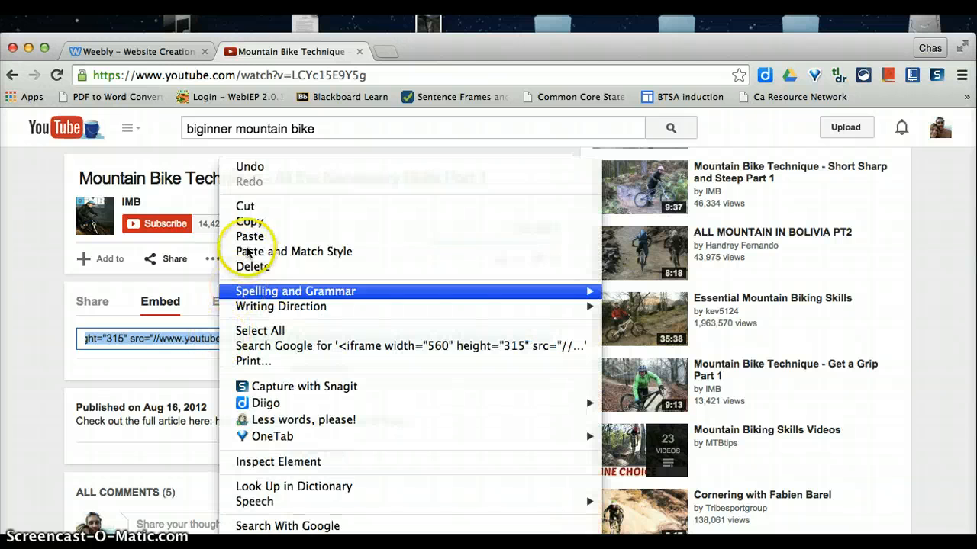
{"action": "left_click", "coordinate": [250, 222]}
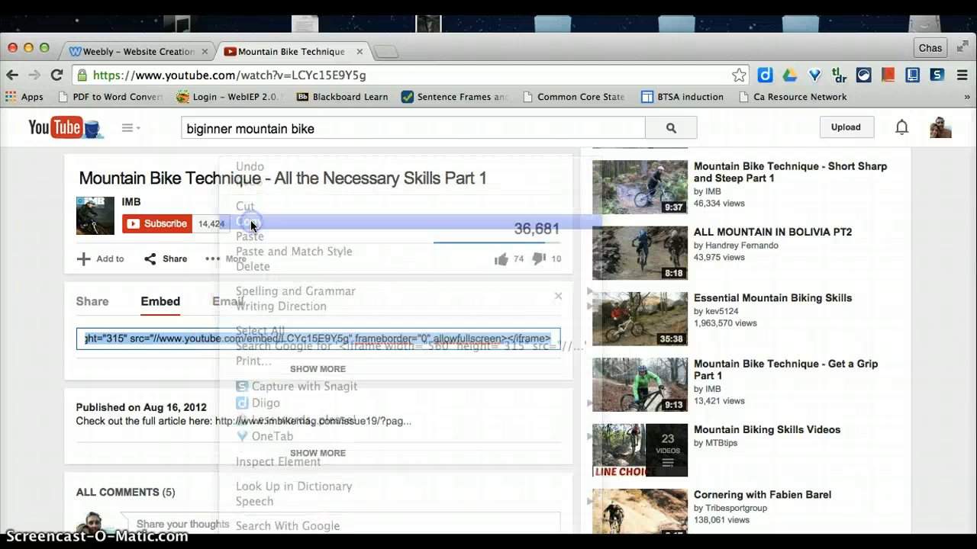
Step: Return to the Weebly blog editor and delete all placeholder text from the custom HTML element
{"action": "left_click", "coordinate": [157, 54]}
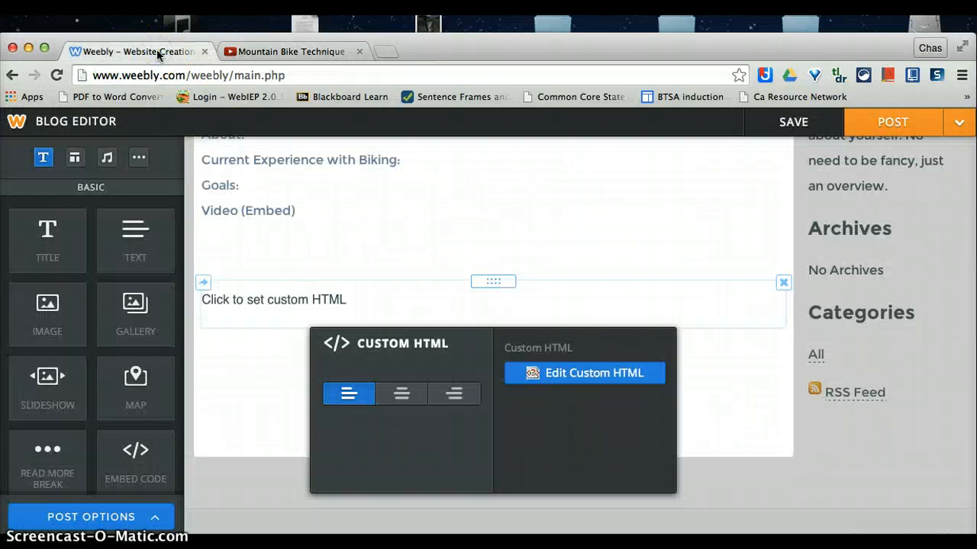
{"action": "left_click", "coordinate": [552, 374]}
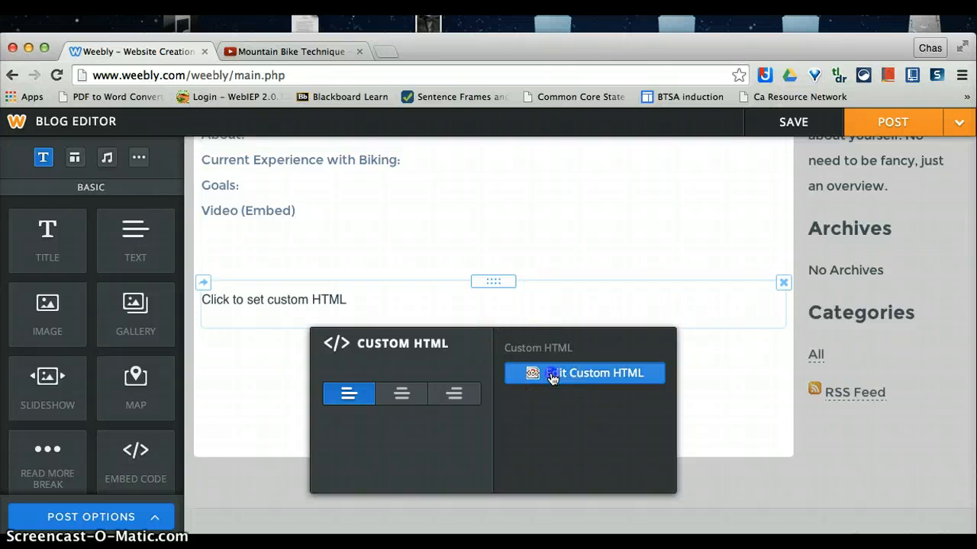
{"action": "left_click", "coordinate": [271, 296]}
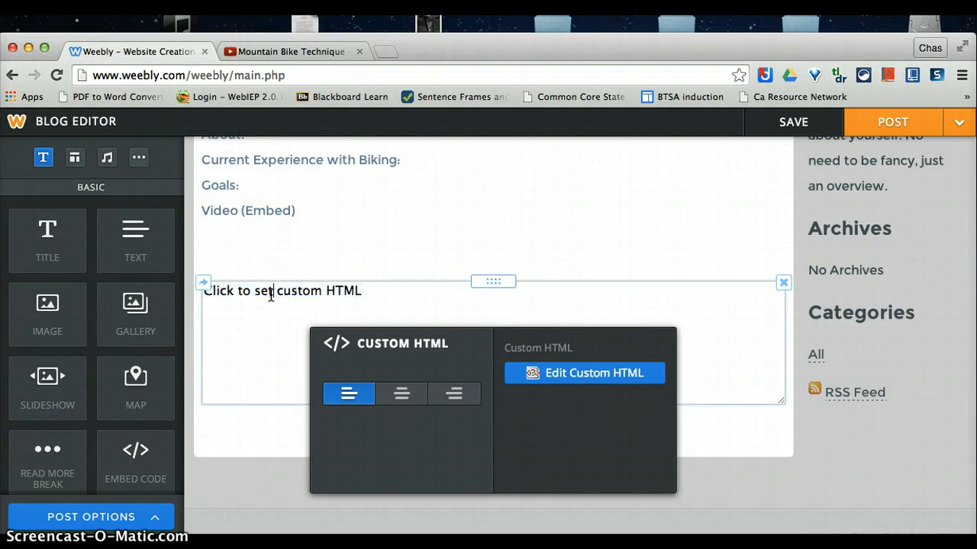
{"action": "left_click", "coordinate": [363, 300]}
{"action": "key", "text": "BackSpace"}
{"action": "key", "text": "BackSpace"}
{"action": "key", "text": "BackSpace"}
{"action": "key", "text": "BackSpace"}
{"action": "key", "text": "BackSpace"}
{"action": "key", "text": "BackSpace"}
{"action": "key", "text": "BackSpace"}
{"action": "key", "text": "BackSpace"}
{"action": "key", "text": "BackSpace"}
{"action": "key", "text": "BackSpace"}
{"action": "key", "text": "BackSpace"}
{"action": "key", "text": "BackSpace"}
{"action": "key", "text": "BackSpace"}
{"action": "key", "text": "BackSpace"}
{"action": "key", "text": "BackSpace"}
{"action": "key", "text": "BackSpace"}
{"action": "key", "text": "BackSpace"}
{"action": "key", "text": "BackSpace"}
{"action": "key", "text": "BackSpace"}
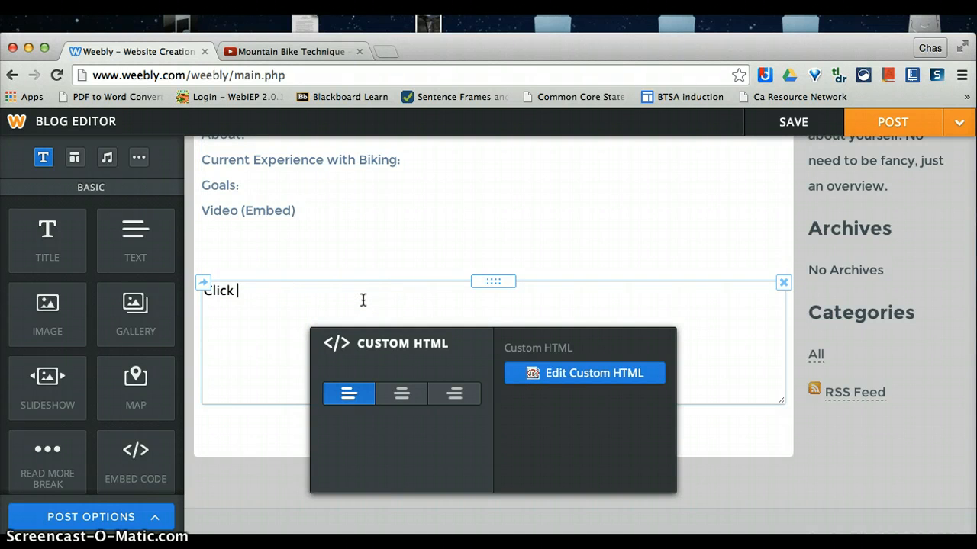
{"action": "key", "text": "BackSpace"}
{"action": "key", "text": "BackSpace"}
{"action": "key", "text": "BackSpace"}
{"action": "key", "text": "BackSpace"}
Step: Paste the copied video iframe code into the empty custom HTML element and finish editing it
{"action": "left_click_drag", "start_coordinate": [343, 284], "coordinate": [237, 292]}
{"action": "right_click", "coordinate": [236, 292]}
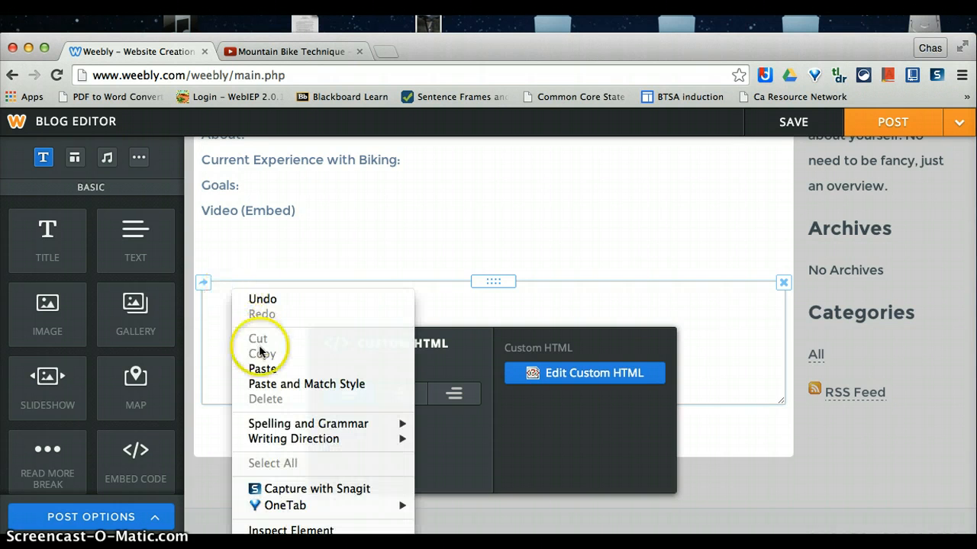
{"action": "left_click", "coordinate": [266, 368]}
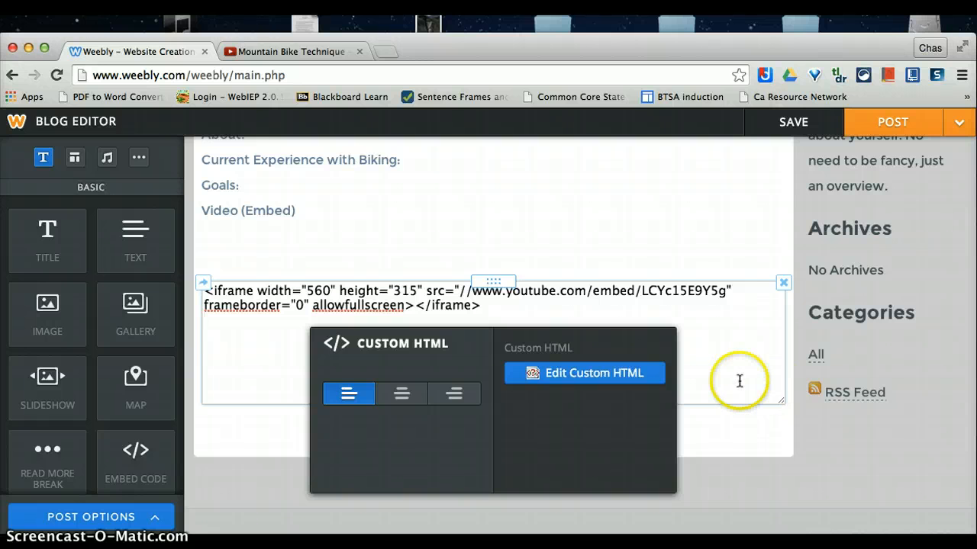
{"action": "left_click", "coordinate": [755, 429]}
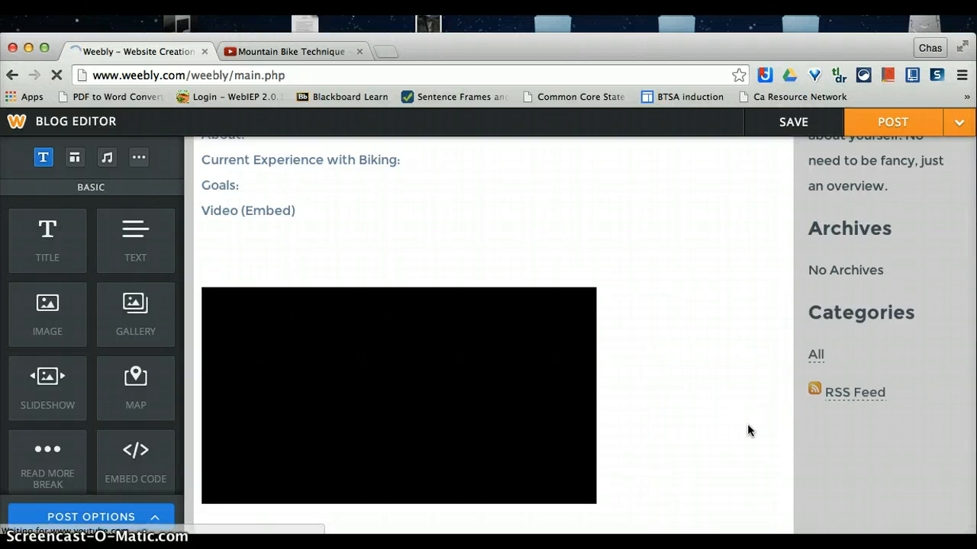
{"action": "left_click", "coordinate": [682, 400]}
Step: Remove the blank lines after "Video (Embed)" so the text block ends directly above the embedded video
{"action": "scroll", "coordinate": [686, 392], "scroll_direction": "down", "scroll_amount": 3}
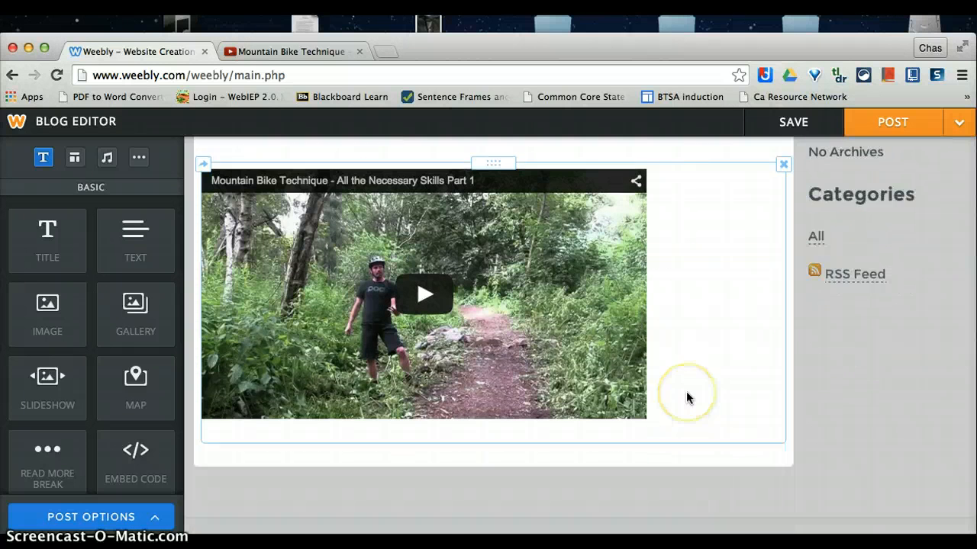
{"action": "scroll", "coordinate": [686, 392], "scroll_direction": "up", "scroll_amount": 4}
{"action": "scroll", "coordinate": [686, 397], "scroll_direction": "up", "scroll_amount": 1}
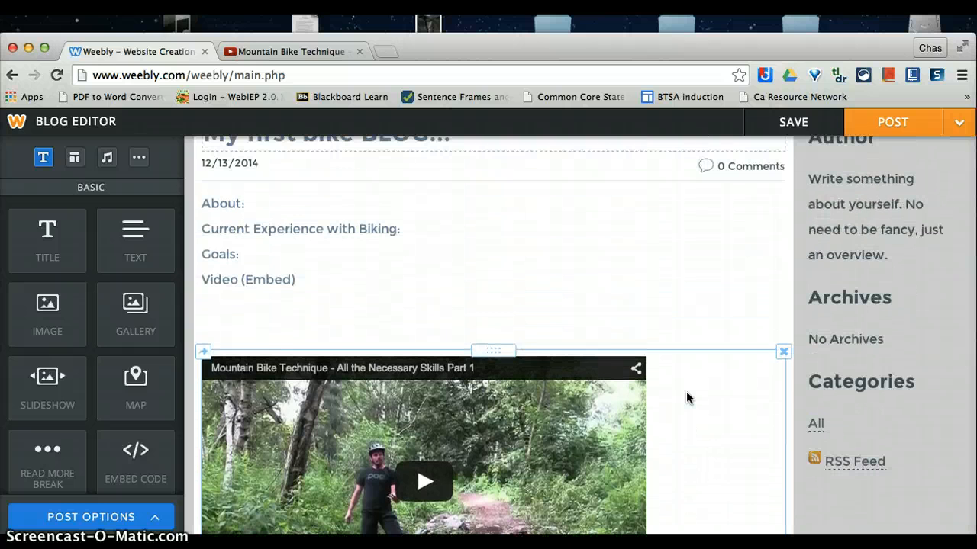
{"action": "left_click", "coordinate": [252, 321]}
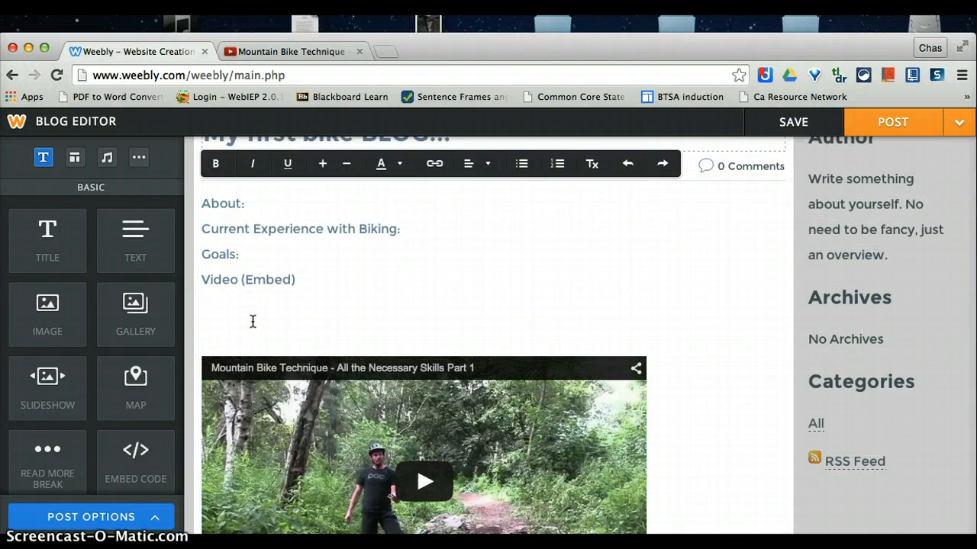
{"action": "key", "text": "BackSpace"}
{"action": "key", "text": "BackSpace"}
{"action": "left_click", "coordinate": [430, 398]}
Step: Save the bike blog post as a draft
{"action": "scroll", "coordinate": [430, 399], "scroll_direction": "up", "scroll_amount": 3}
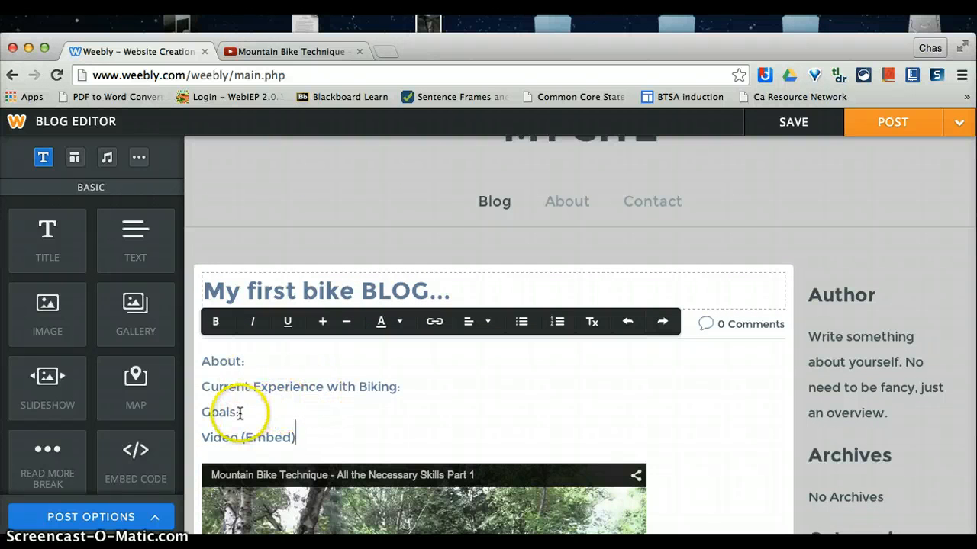
{"action": "scroll", "coordinate": [445, 445], "scroll_direction": "down", "scroll_amount": 3}
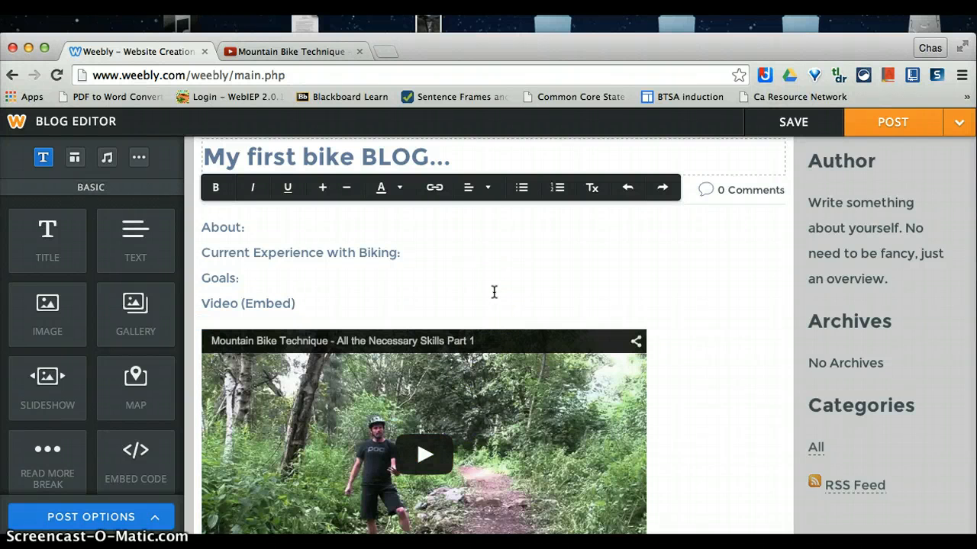
{"action": "scroll", "coordinate": [494, 291], "scroll_direction": "up", "scroll_amount": 5}
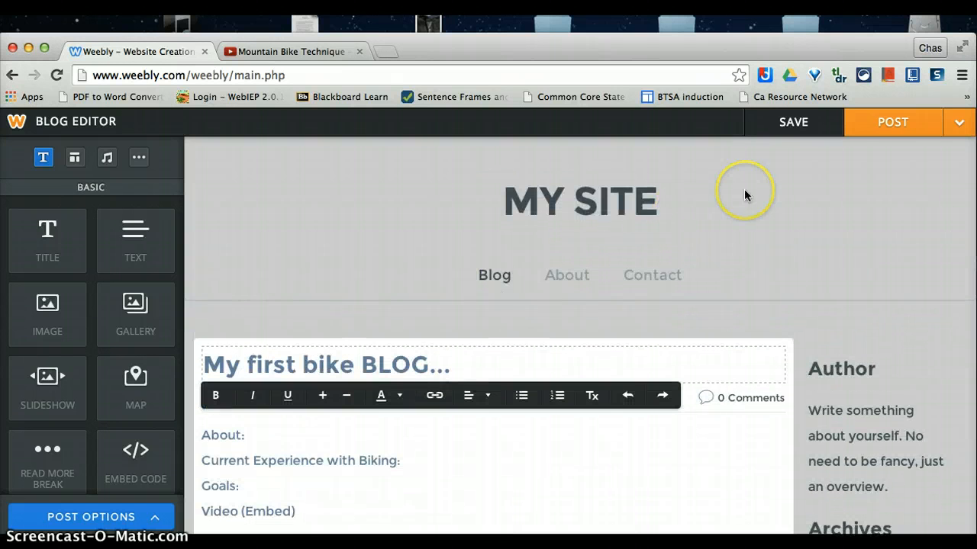
{"action": "left_click", "coordinate": [956, 131]}
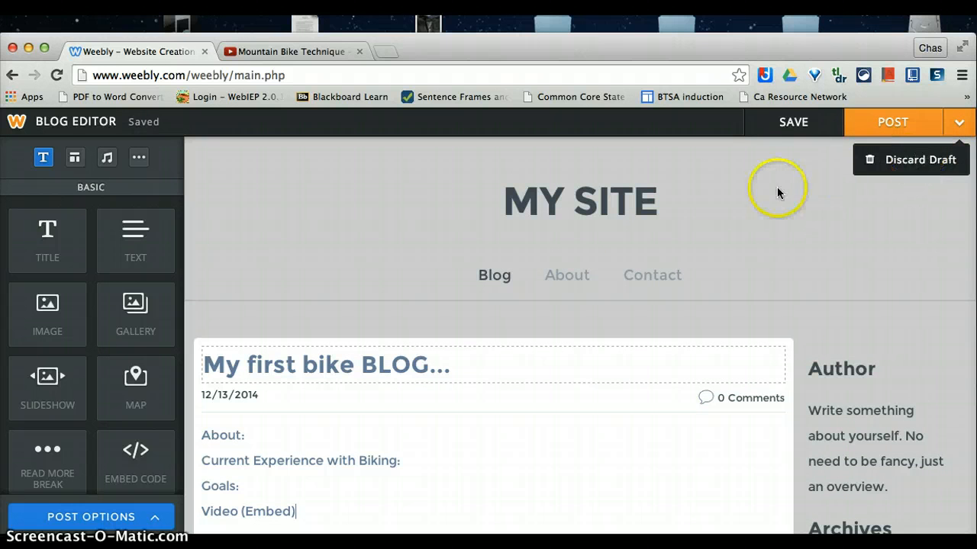
{"action": "left_click", "coordinate": [788, 125]}
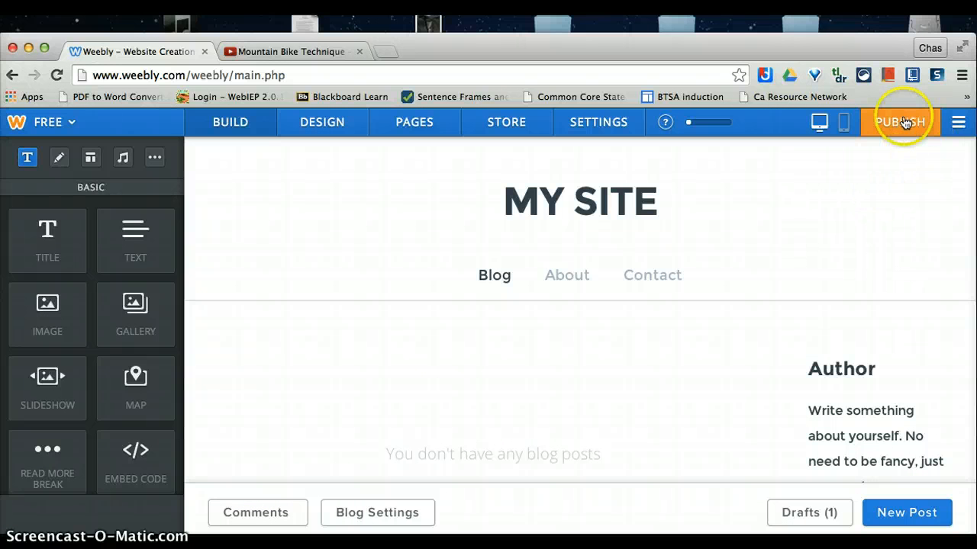
Step: Exit the site editor and return to the account's list of sites
{"action": "left_click", "coordinate": [958, 126]}
{"action": "left_click", "coordinate": [924, 158]}
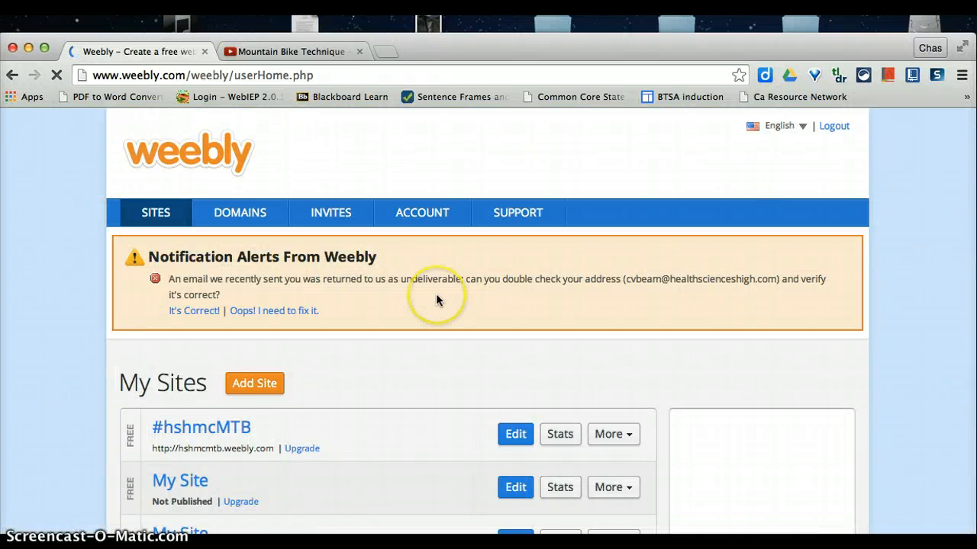
{"action": "scroll", "coordinate": [233, 387], "scroll_direction": "down", "scroll_amount": 2}
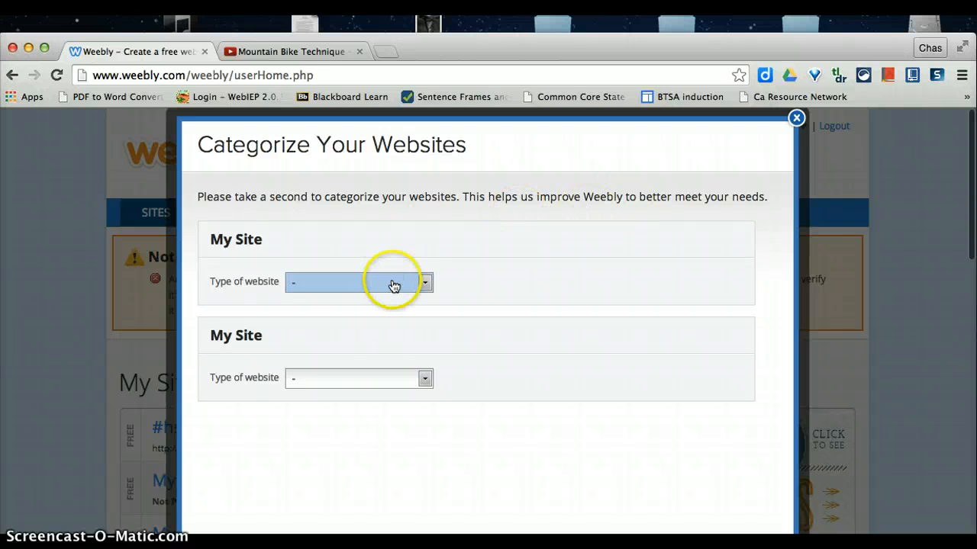
Step: Categorize the first My Site as an Education website in the Teacher category and submit the form
{"action": "left_click", "coordinate": [425, 283]}
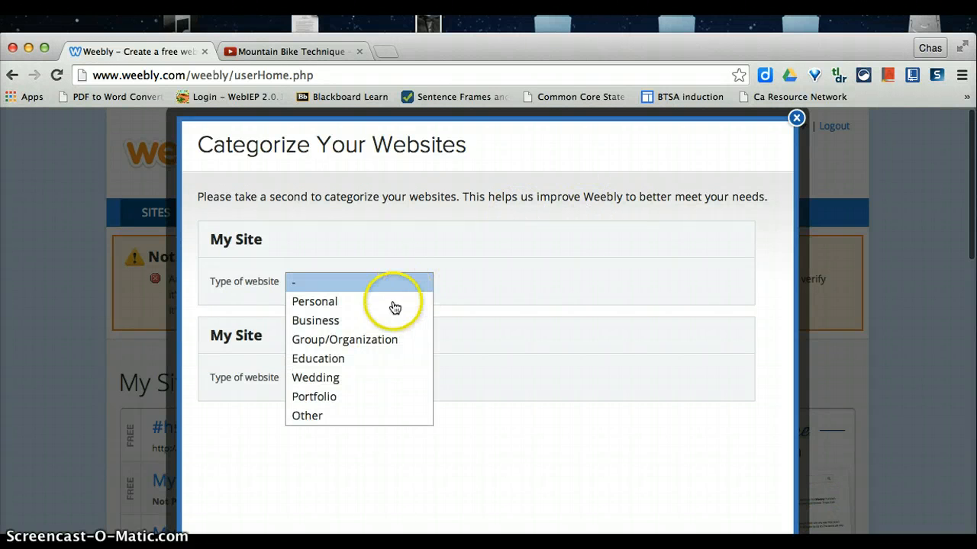
{"action": "left_click", "coordinate": [357, 360]}
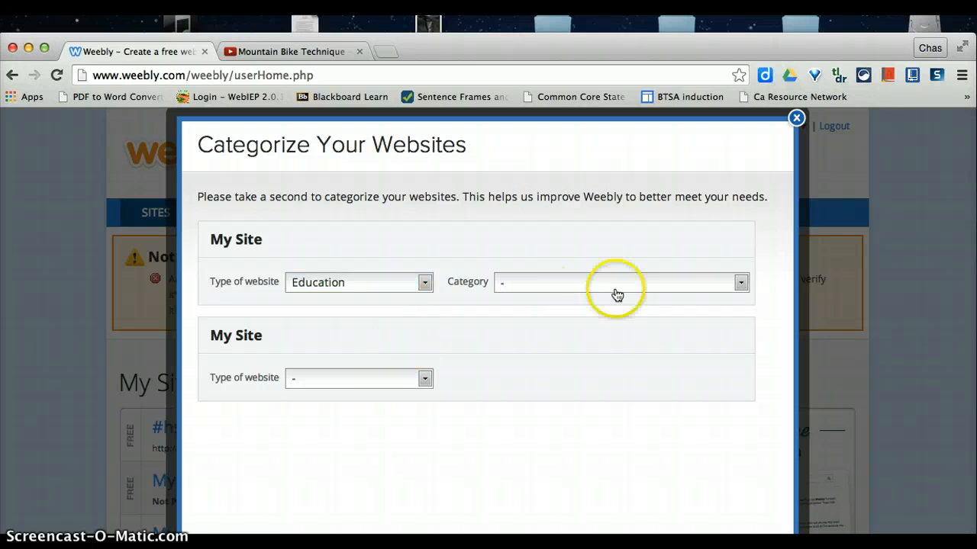
{"action": "left_click", "coordinate": [740, 283]}
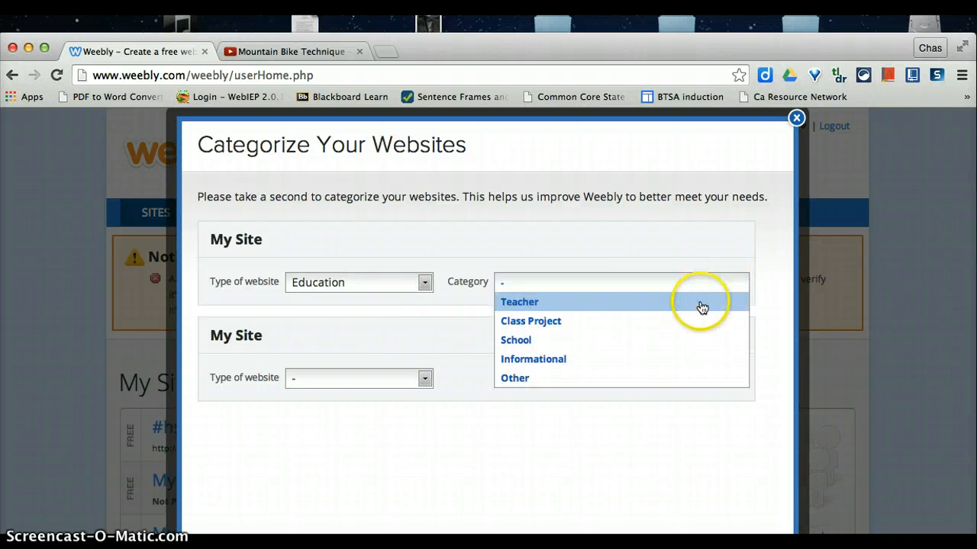
{"action": "left_click", "coordinate": [700, 305]}
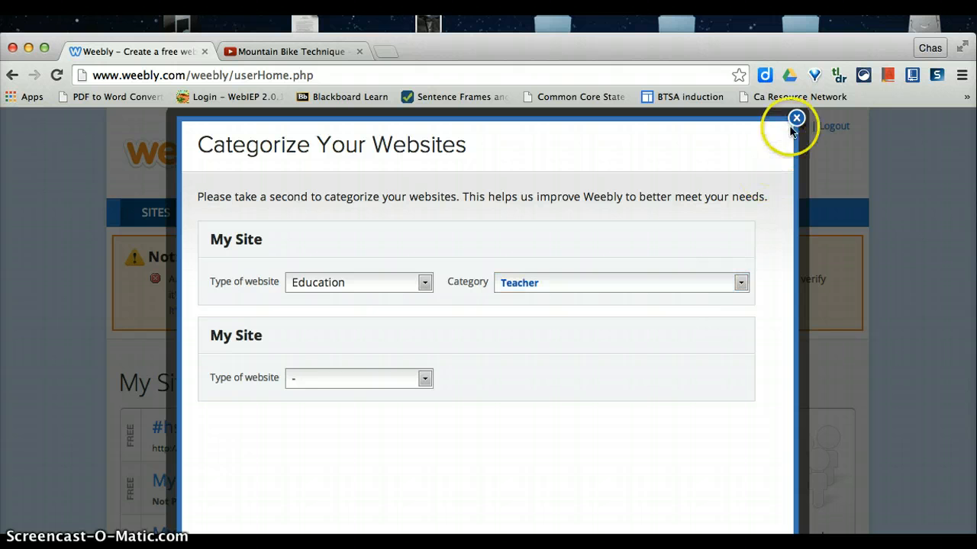
{"action": "scroll", "coordinate": [715, 268], "scroll_direction": "down", "scroll_amount": 1}
{"action": "scroll", "coordinate": [715, 268], "scroll_direction": "down", "scroll_amount": 5}
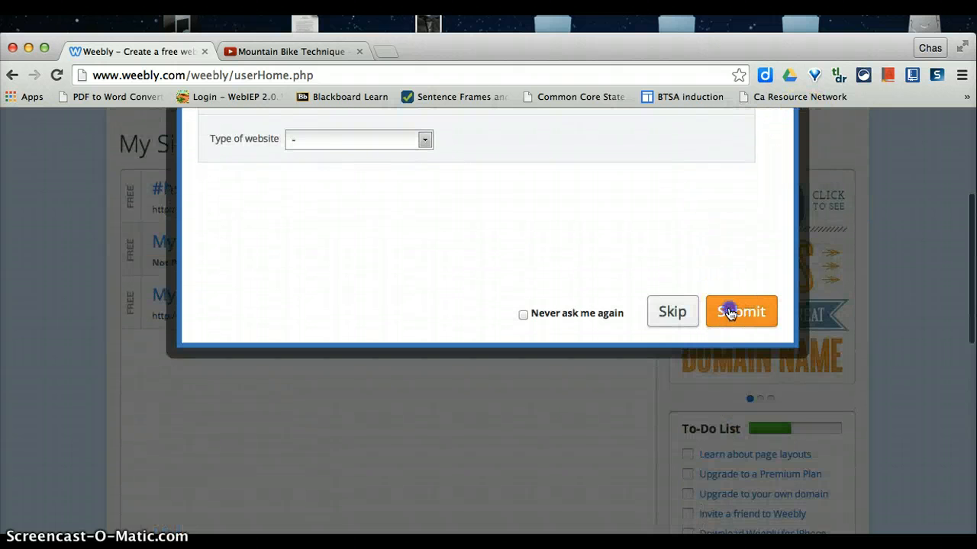
{"action": "left_click", "coordinate": [731, 311]}
Step: Open the #hshmcMTB site in the editor and select its Support Our Program page
{"action": "scroll", "coordinate": [410, 420], "scroll_direction": "up", "scroll_amount": 4}
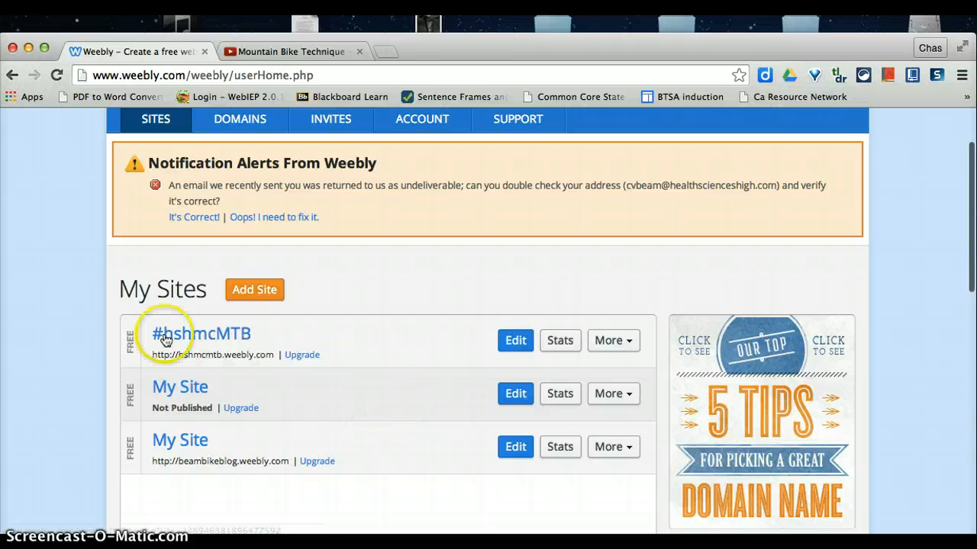
{"action": "left_click", "coordinate": [177, 336]}
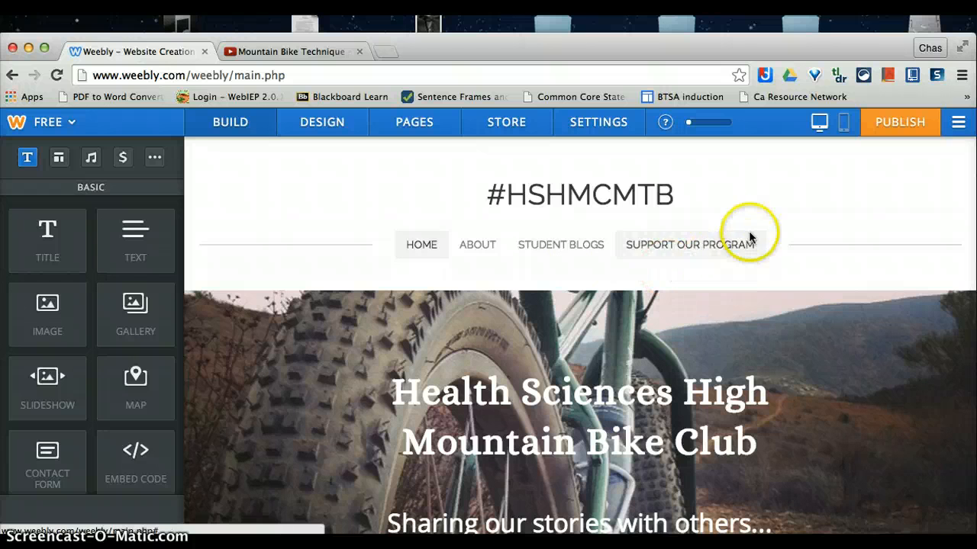
{"action": "left_click", "coordinate": [683, 238]}
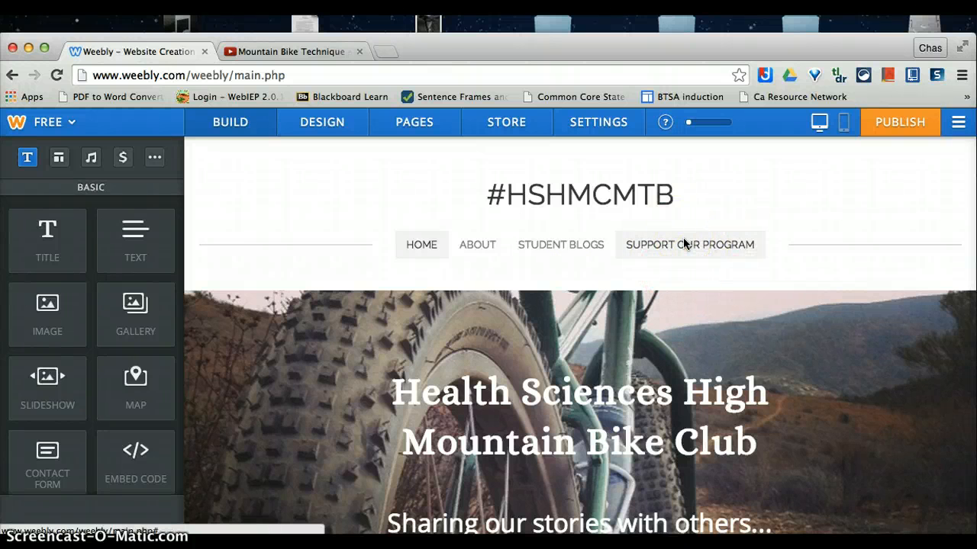